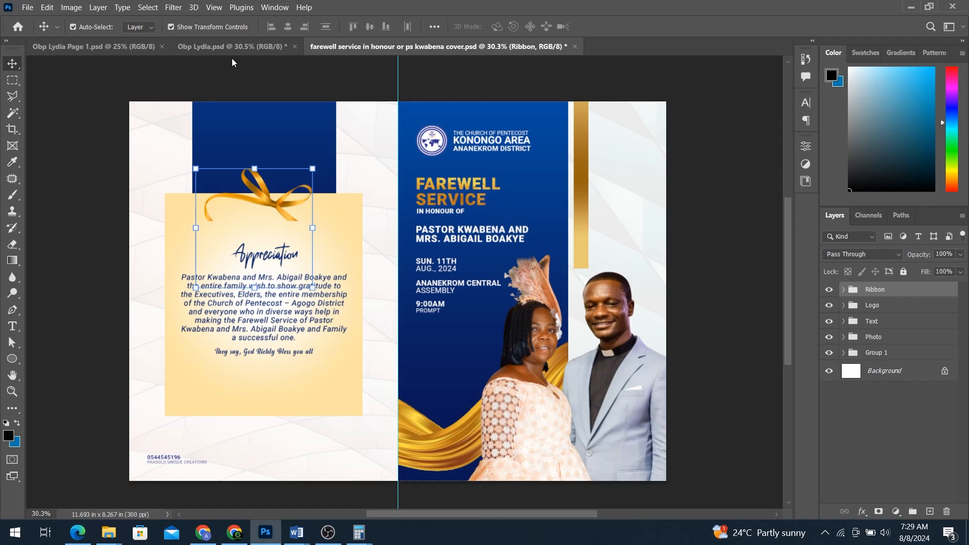
Step: Switch from the Obp Lydia appreciation spread to the Obp Lydia Page 1 order-of-service document
click(237, 46)
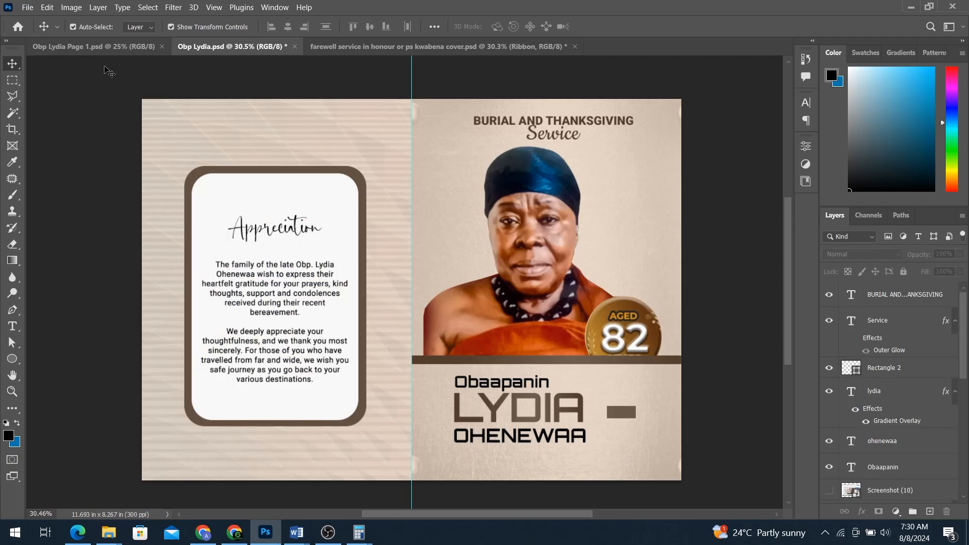
click(112, 46)
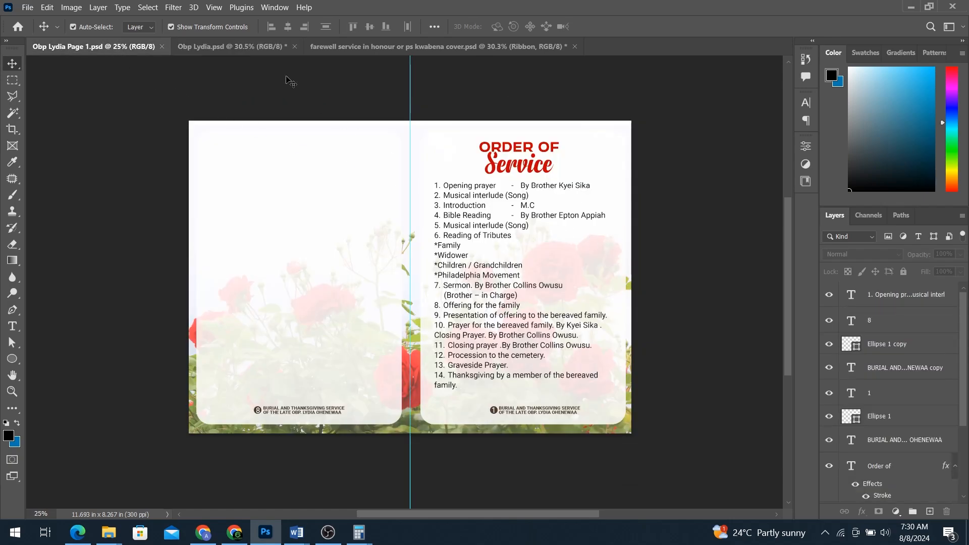
mouse_move(110, 542)
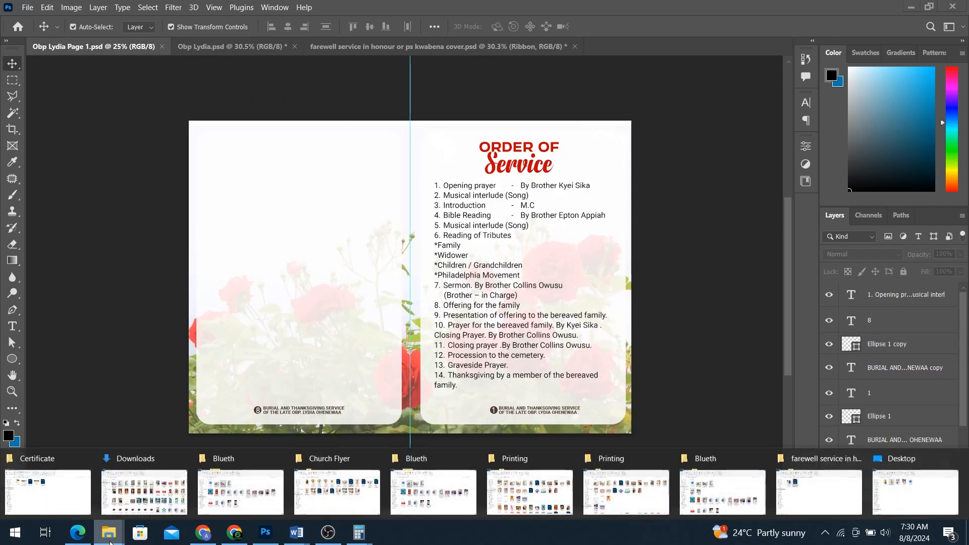
Step: In the Certificate Explorer window, go through the farewell service brochure folder up to the Brochure folder
click(12, 491)
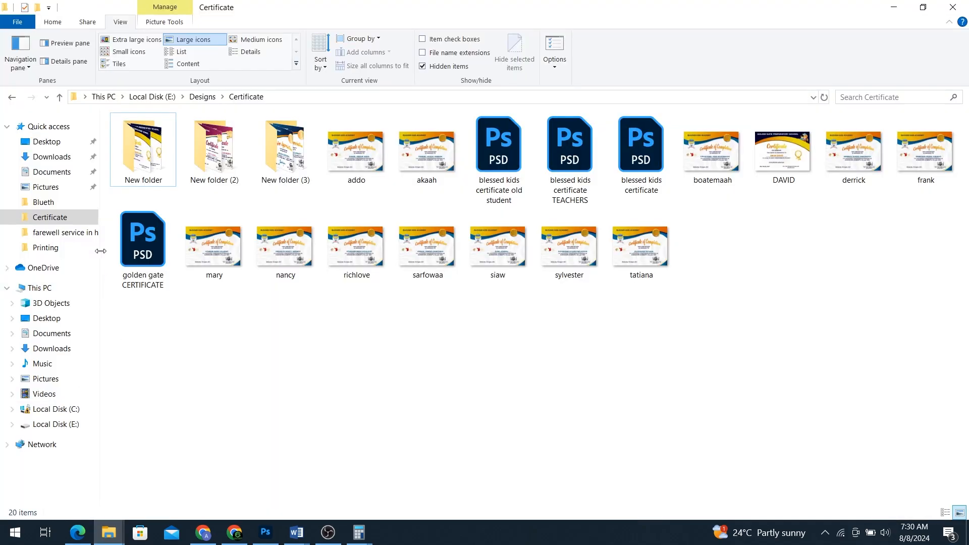
click(81, 234)
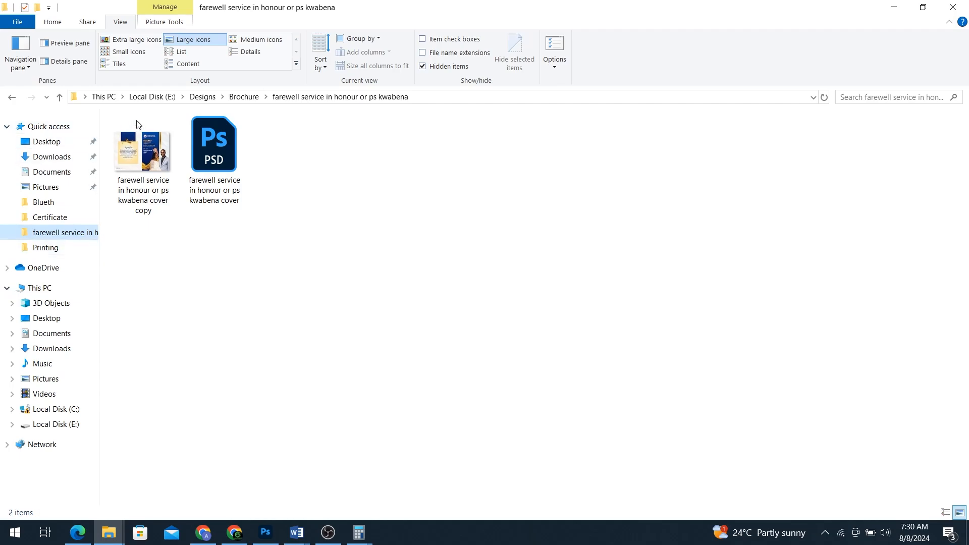
click(245, 97)
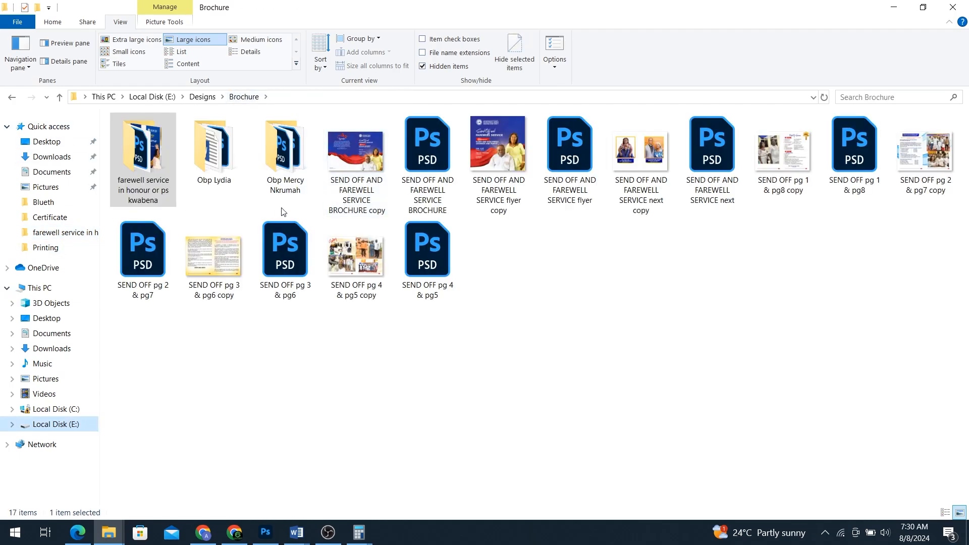
Step: Preview the BROCHURE copy send-off image, then return to the template shop in Chrome
double_click(358, 154)
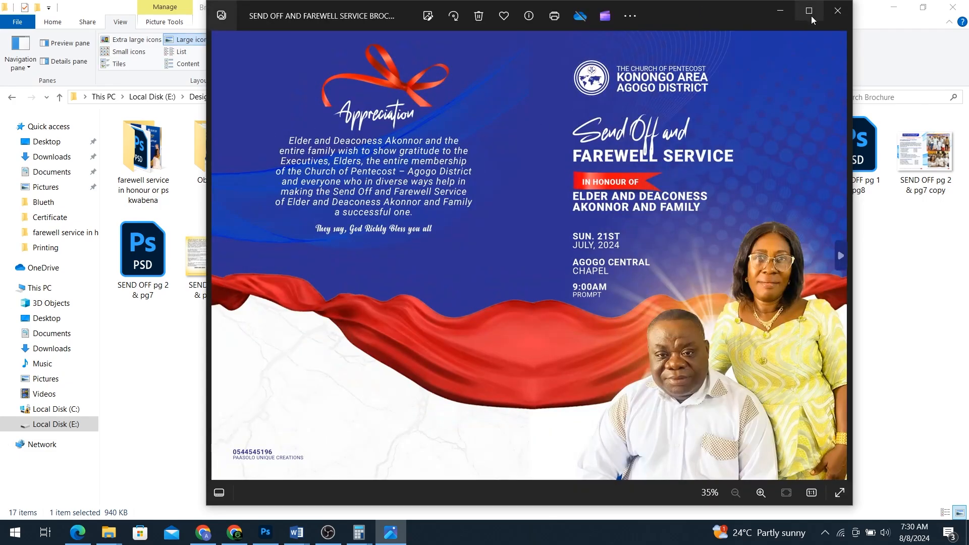
click(840, 13)
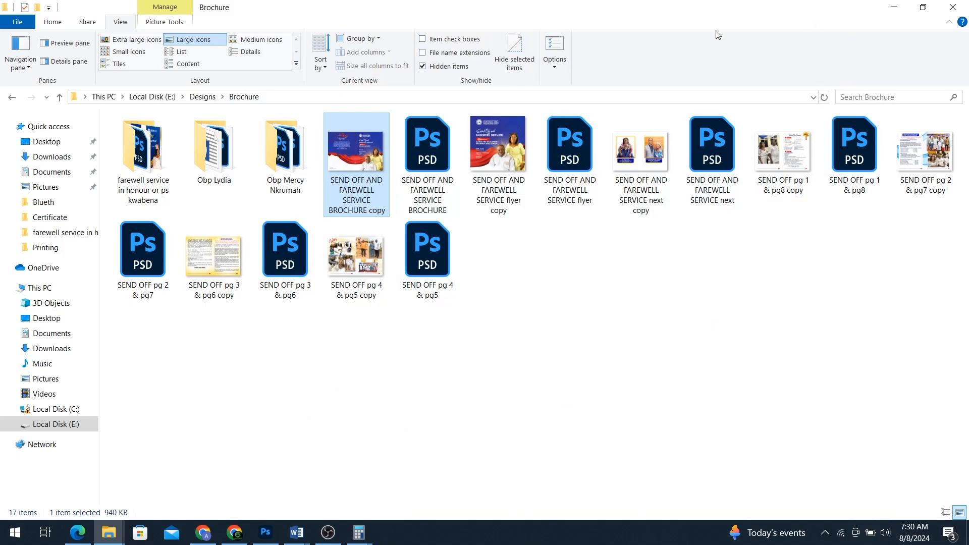
click(234, 533)
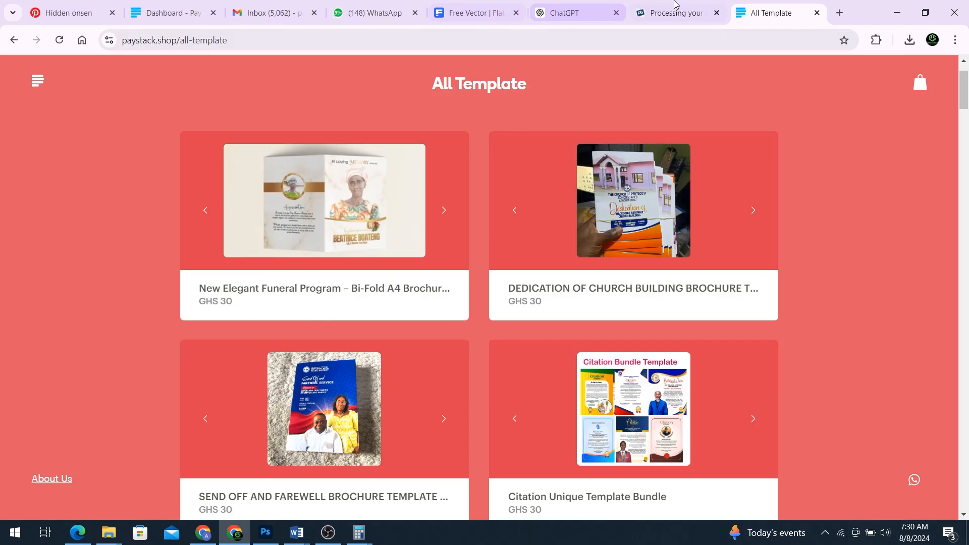
Step: Open YouTube in a new tab, then go back to the All Template shop tab
click(841, 13)
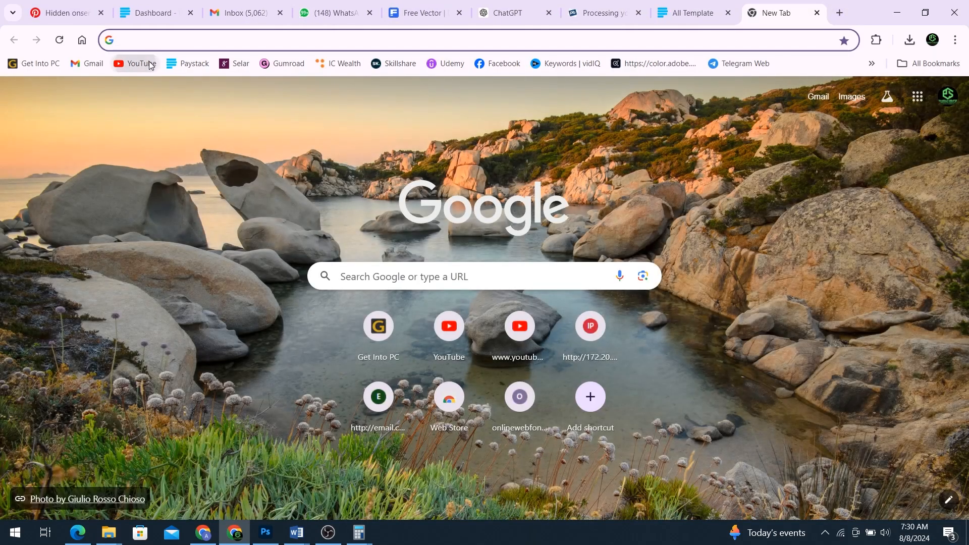
click(152, 63)
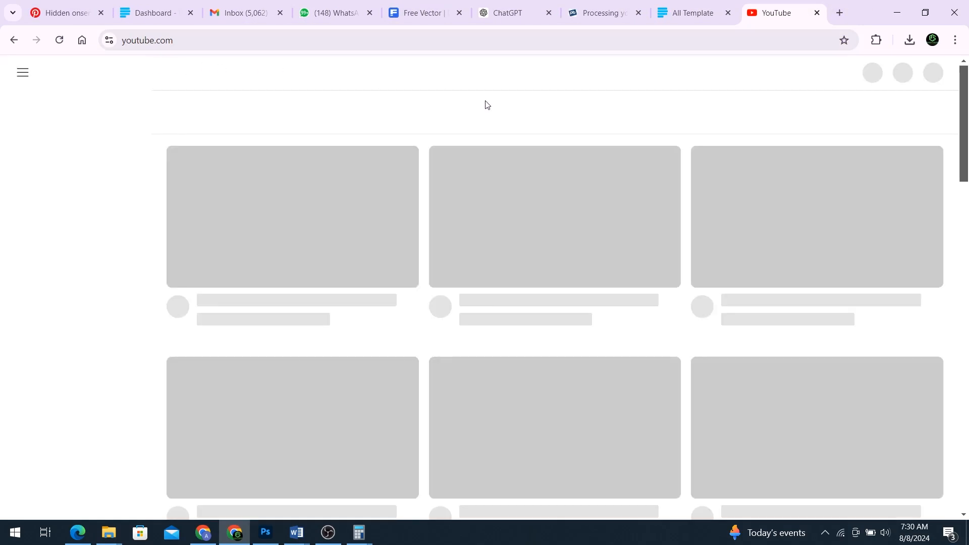
click(692, 12)
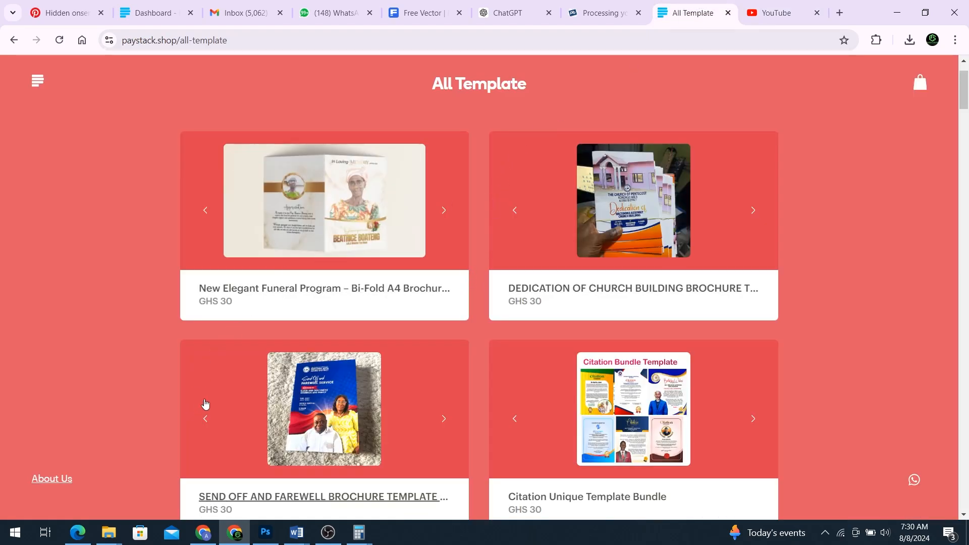
Step: Scroll through the All Template catalogue, from T-shirt designs to GHS 30 brochures
scroll(324, 212, up, 2)
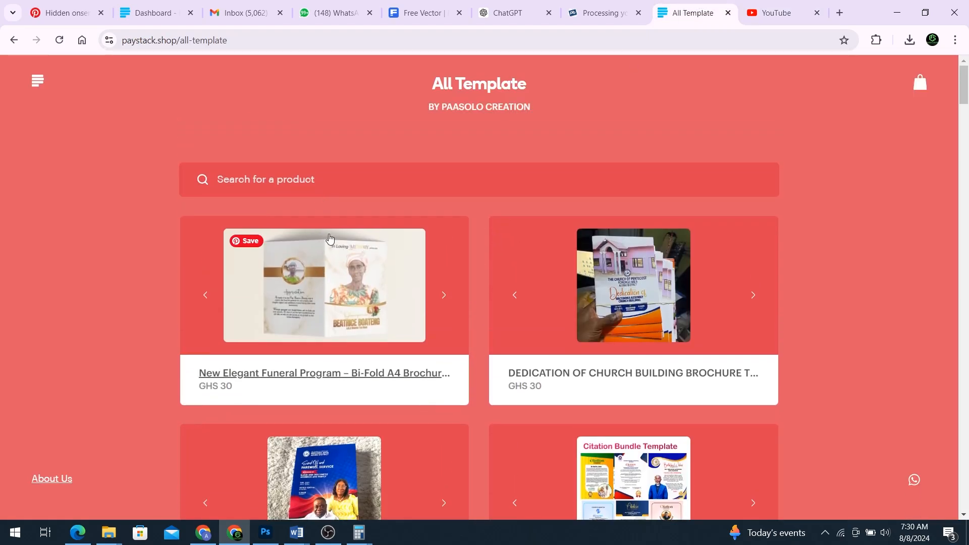
scroll(329, 238, down, 2)
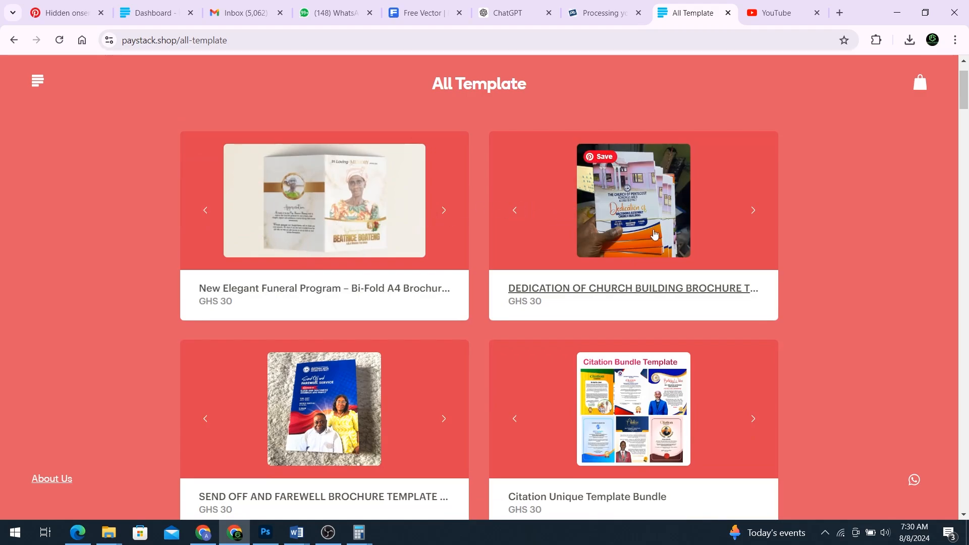
scroll(606, 210, down, 1)
scroll(637, 208, up, 1)
scroll(580, 296, down, 3)
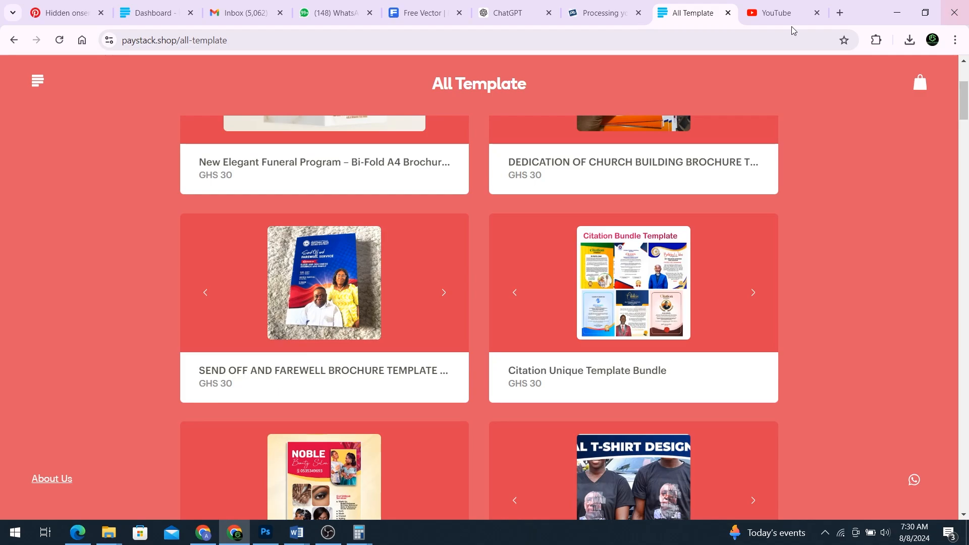
scroll(720, 237, down, 1)
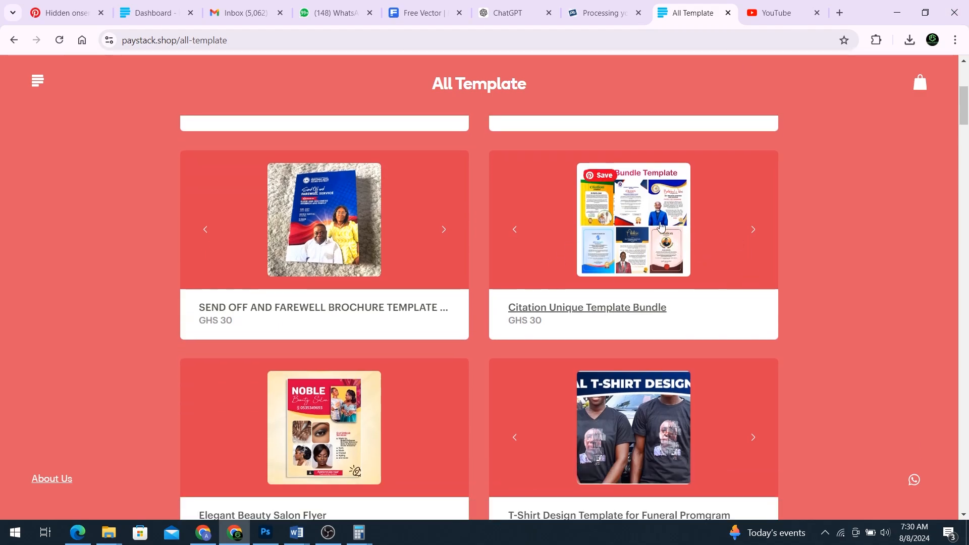
scroll(661, 226, down, 6)
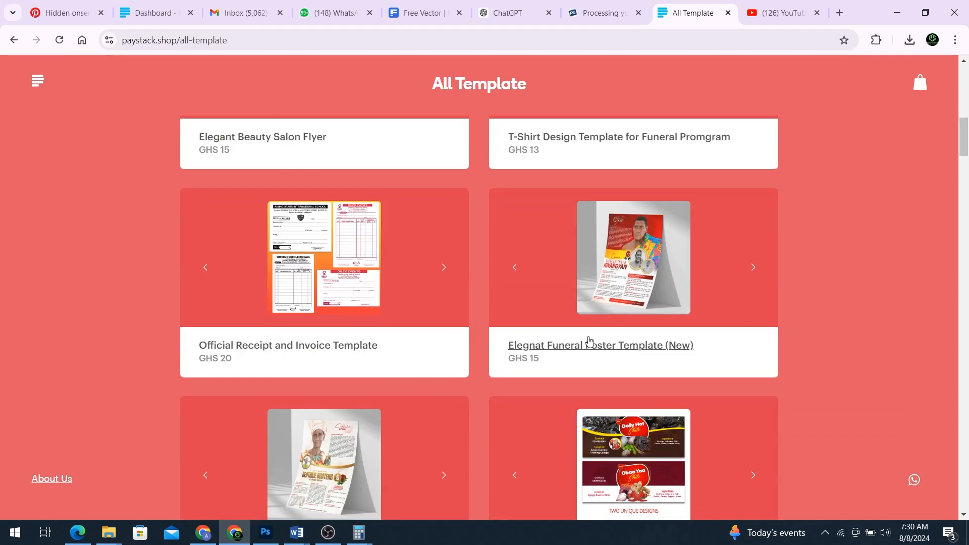
scroll(590, 341, down, 2)
scroll(593, 328, up, 3)
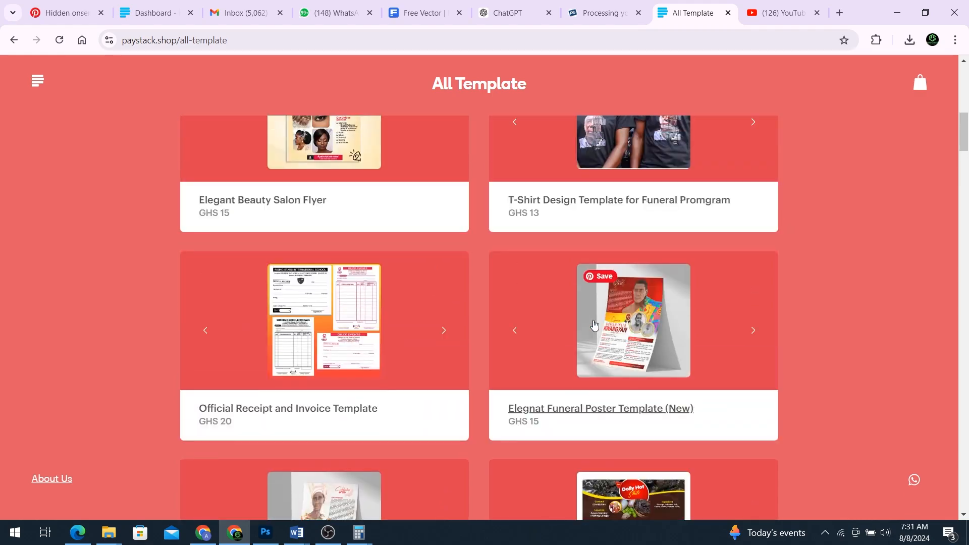
scroll(597, 327, down, 5)
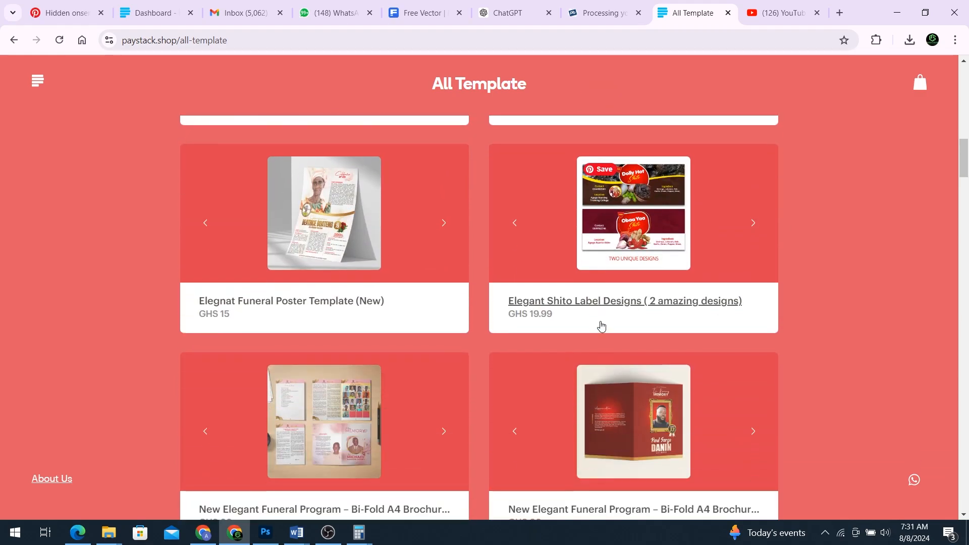
scroll(555, 353, down, 2)
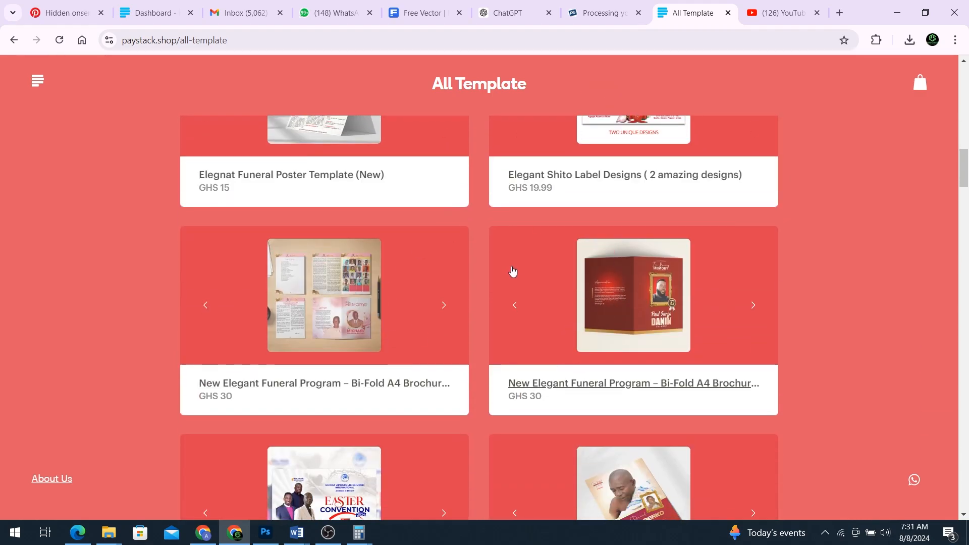
scroll(465, 276, down, 2)
scroll(465, 276, up, 4)
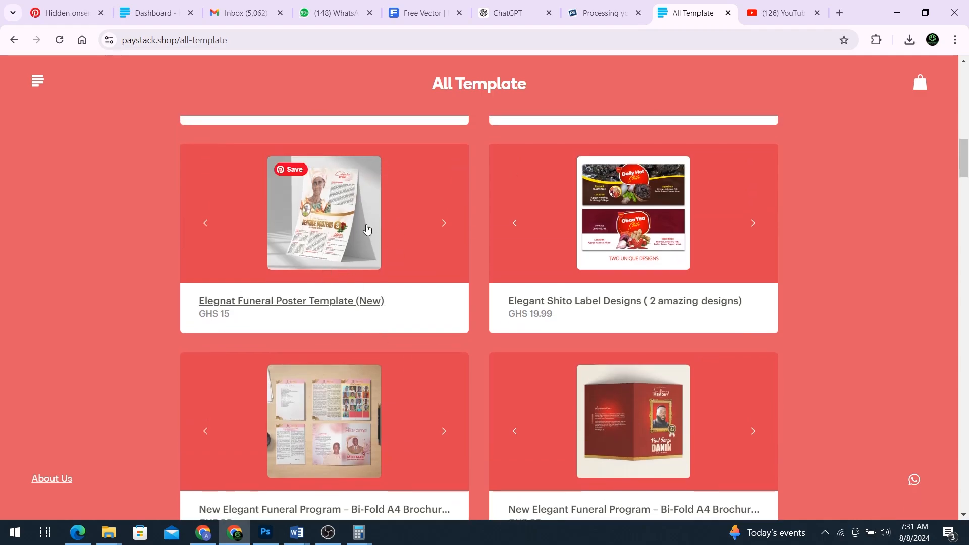
scroll(360, 251, up, 10)
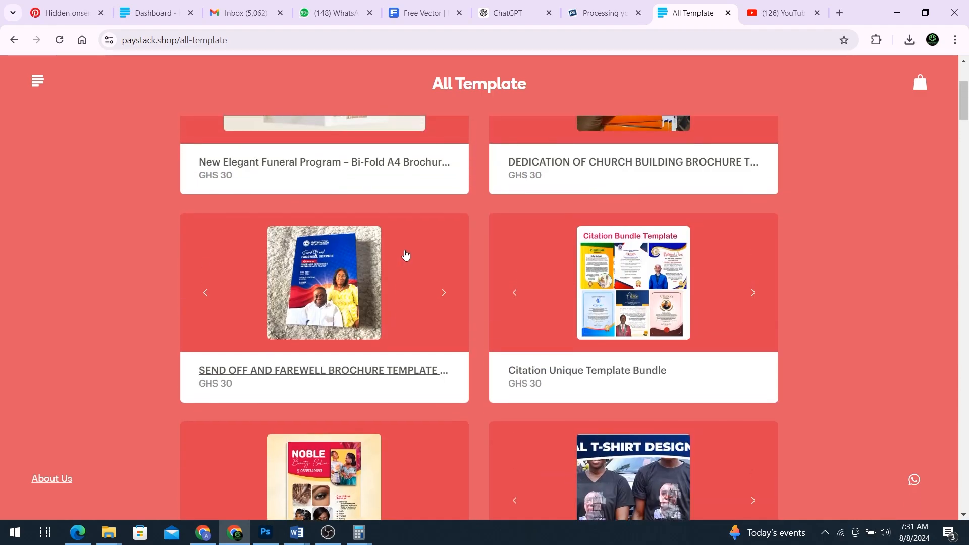
scroll(404, 255, down, 7)
scroll(404, 288, down, 3)
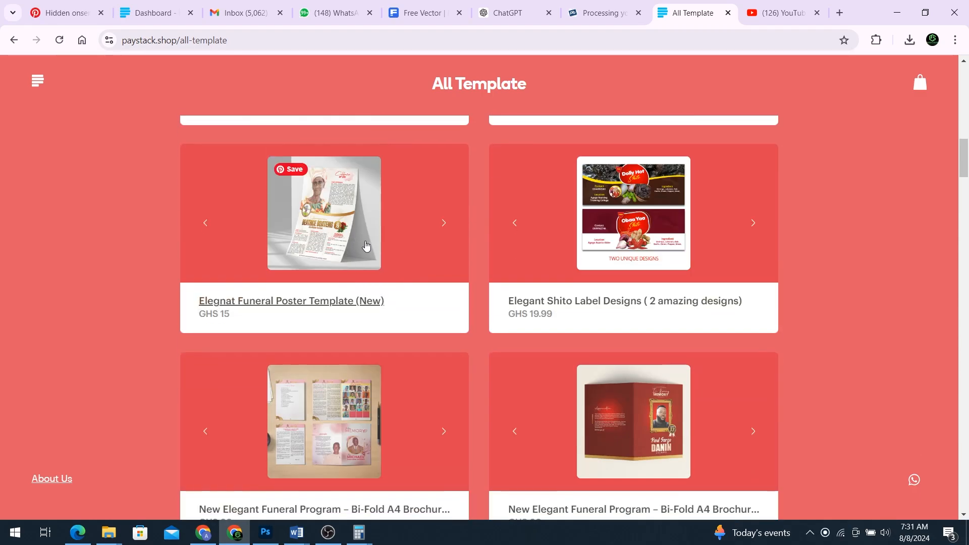
scroll(366, 245, up, 5)
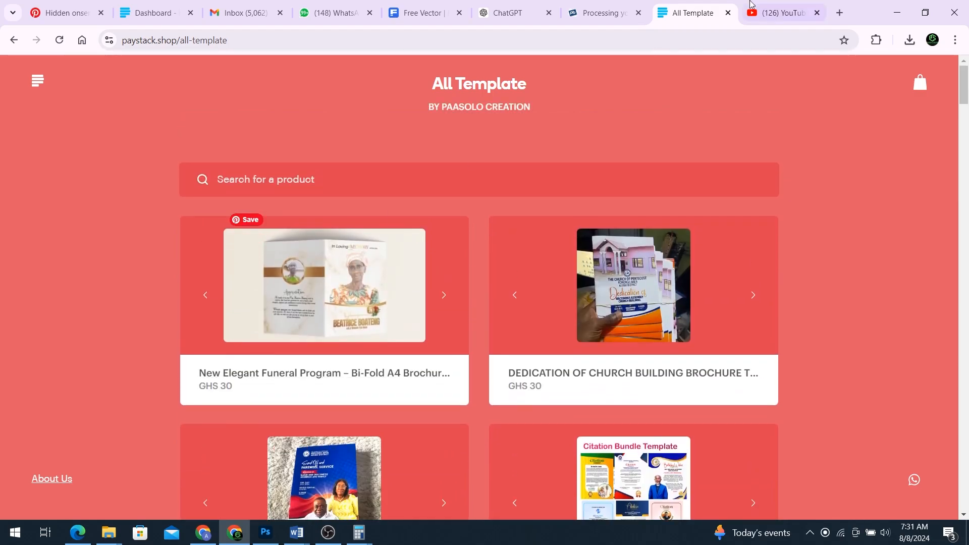
Step: Search YouTube for 'learn graphic design in twi' and scroll to the channel's latest videos
click(783, 10)
click(389, 78)
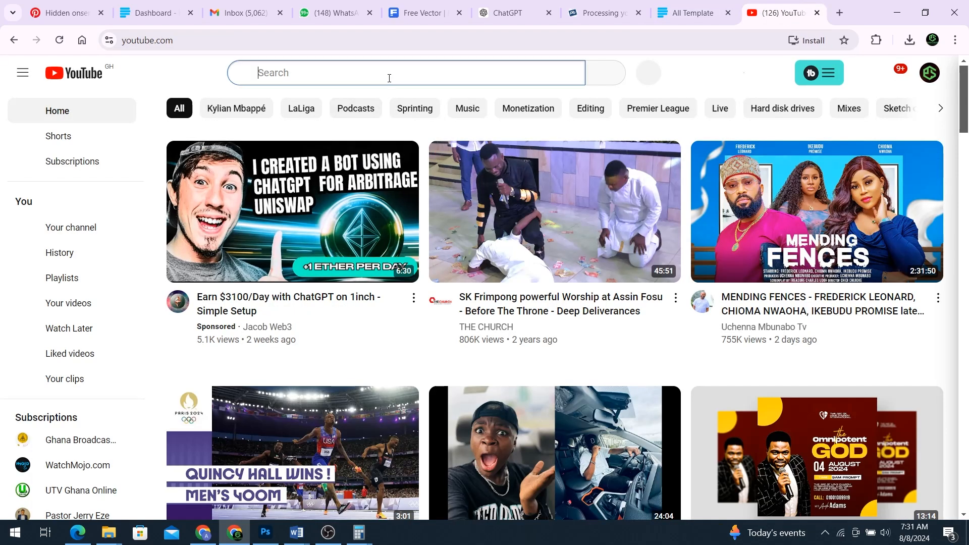
text(kearn)
key(BackSpace)
key(BackSpace)
key(BackSpace)
key(BackSpace)
key(BackSpace)
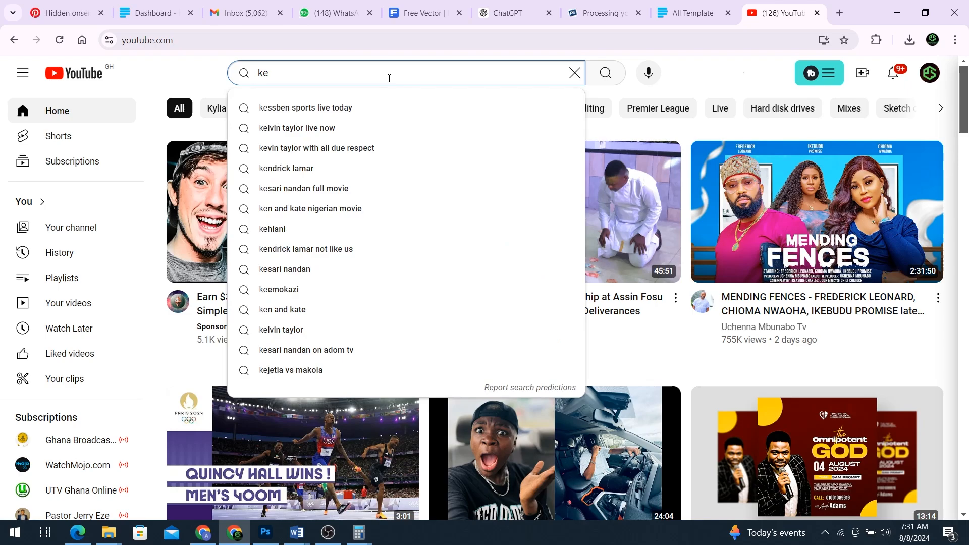
text(learn )
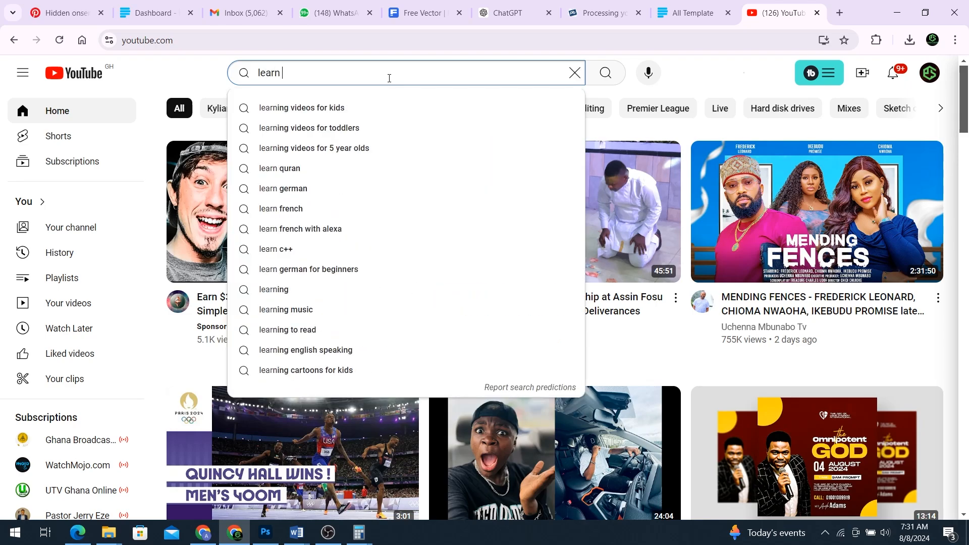
text(grap)
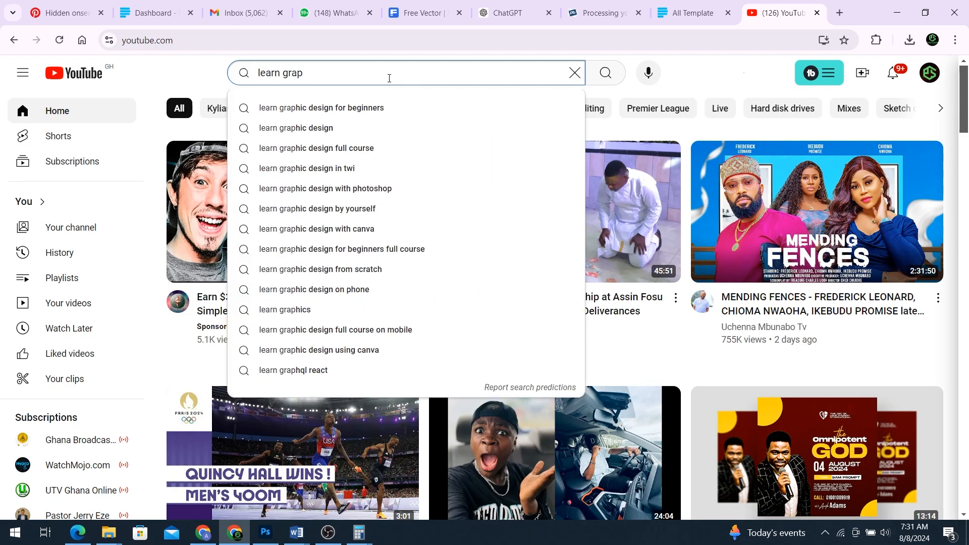
text(hic design in )
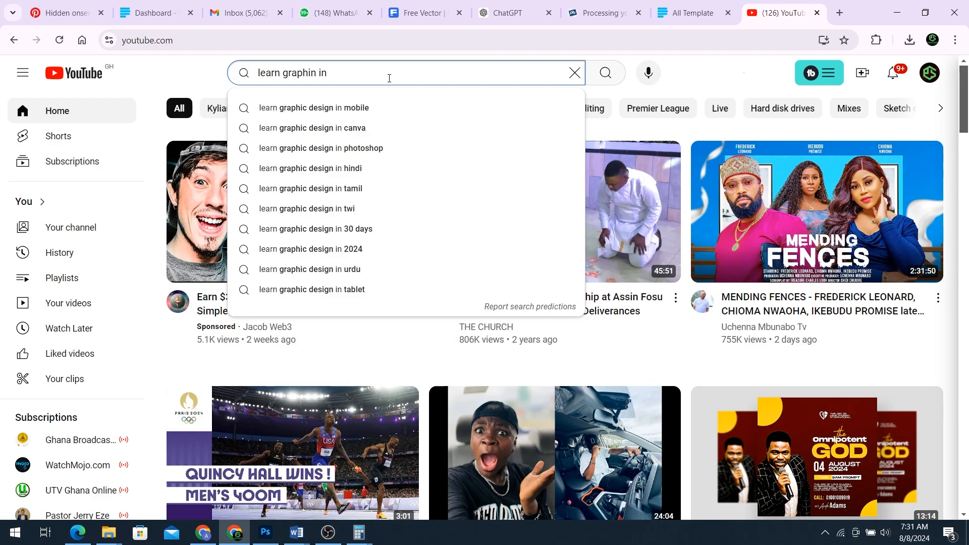
text(t)
click(346, 125)
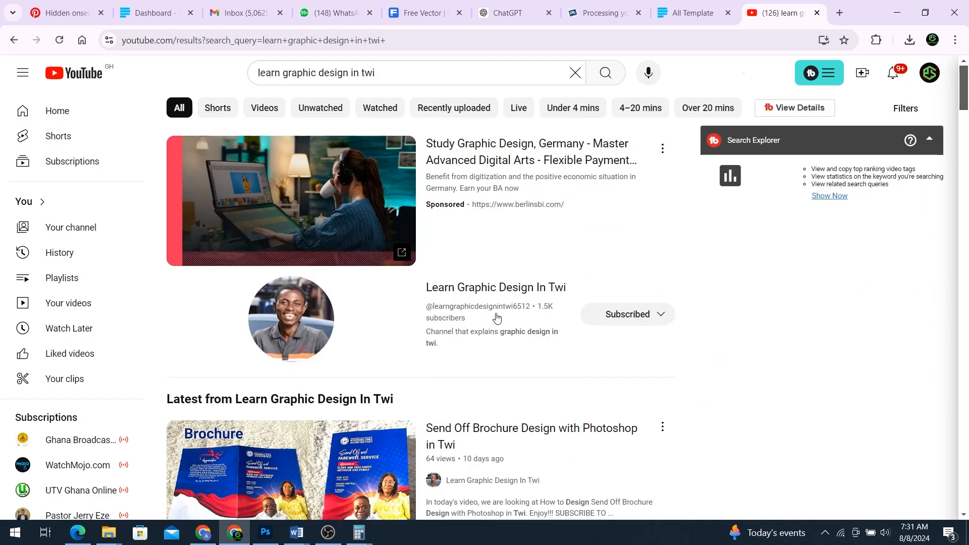
scroll(469, 299, down, 2)
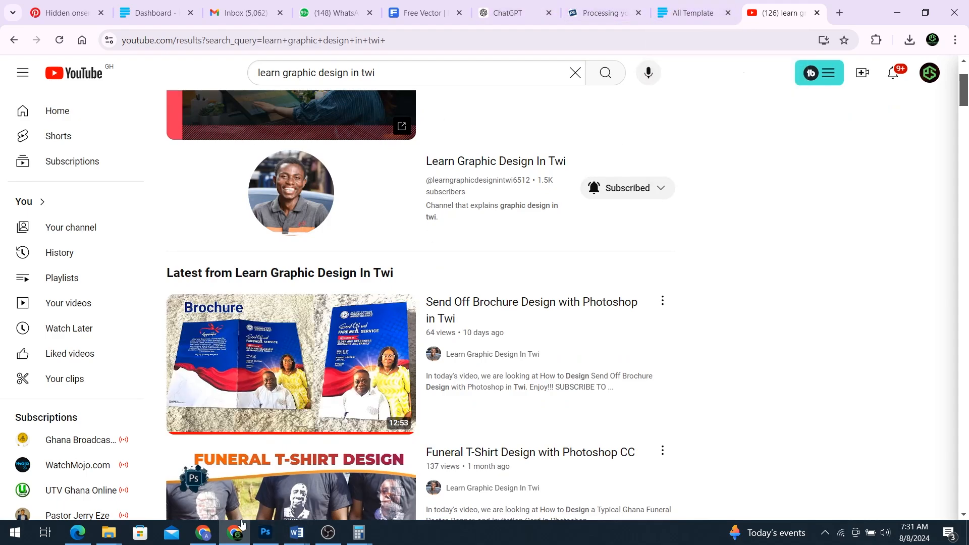
click(266, 532)
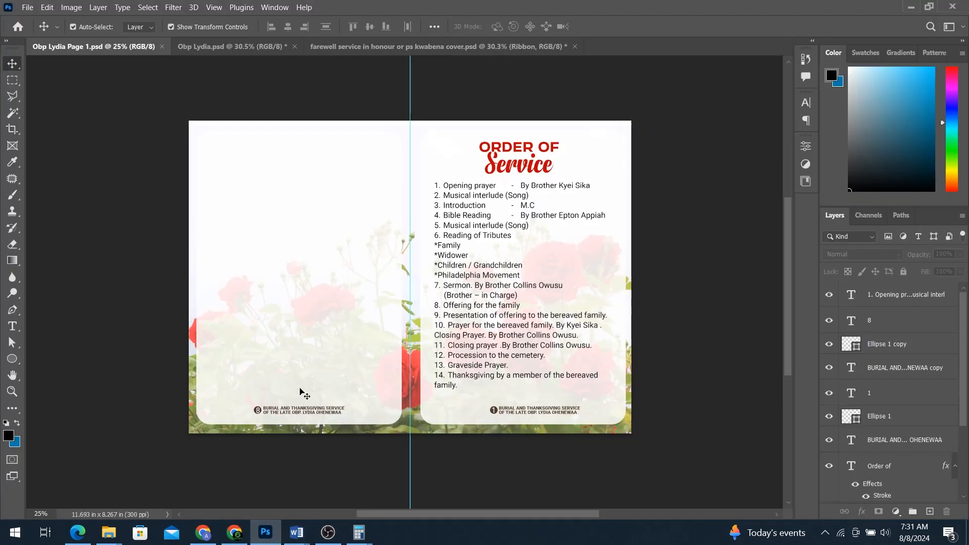
mouse_move(111, 532)
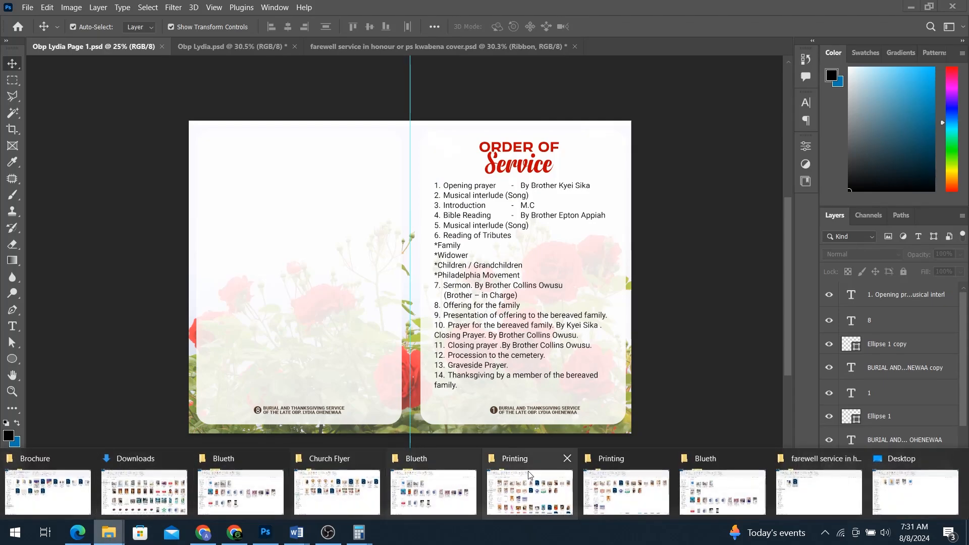
click(44, 494)
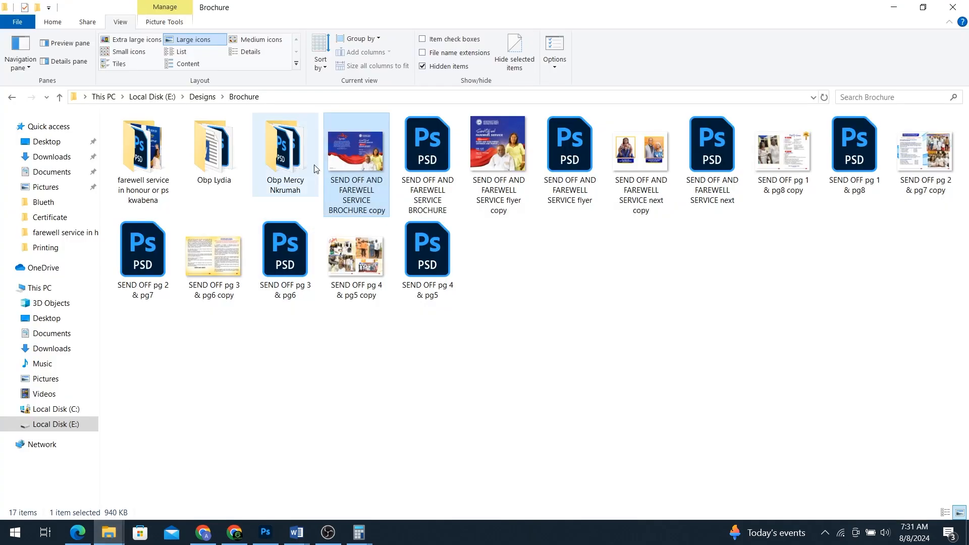
double_click(280, 159)
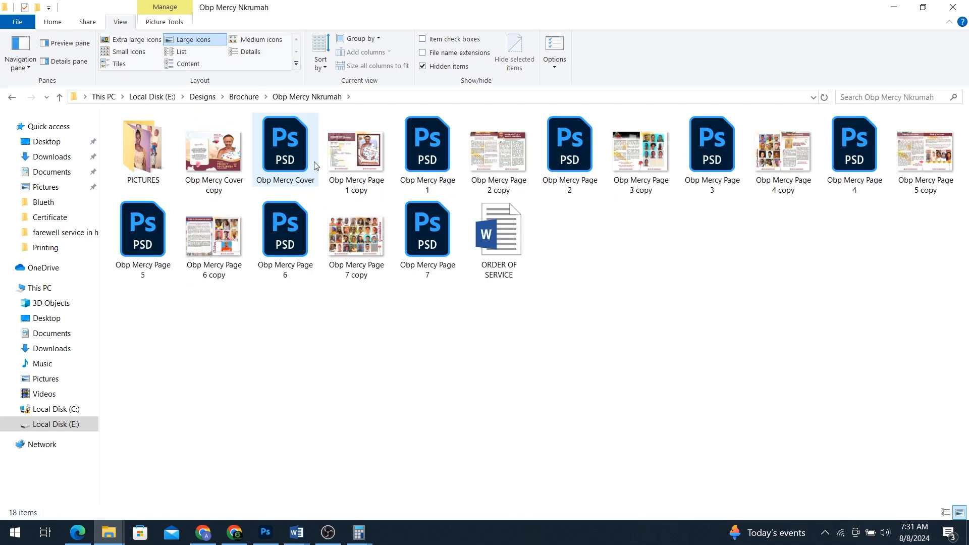
double_click(220, 164)
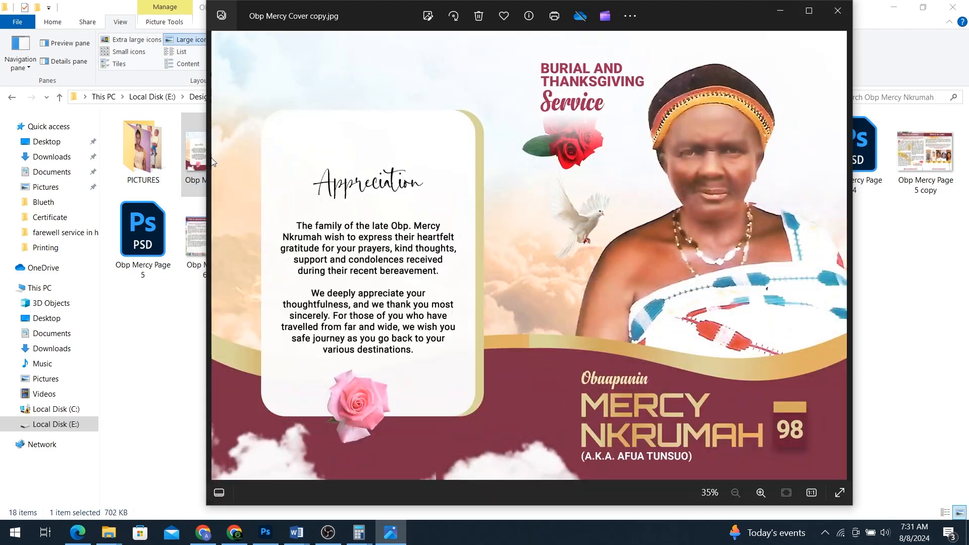
Step: Page through the Obp Mercy brochure images to the grandchildren page and back to the cover
key(Right)
key(Right)
key(Right)
key(Right)
key(Right)
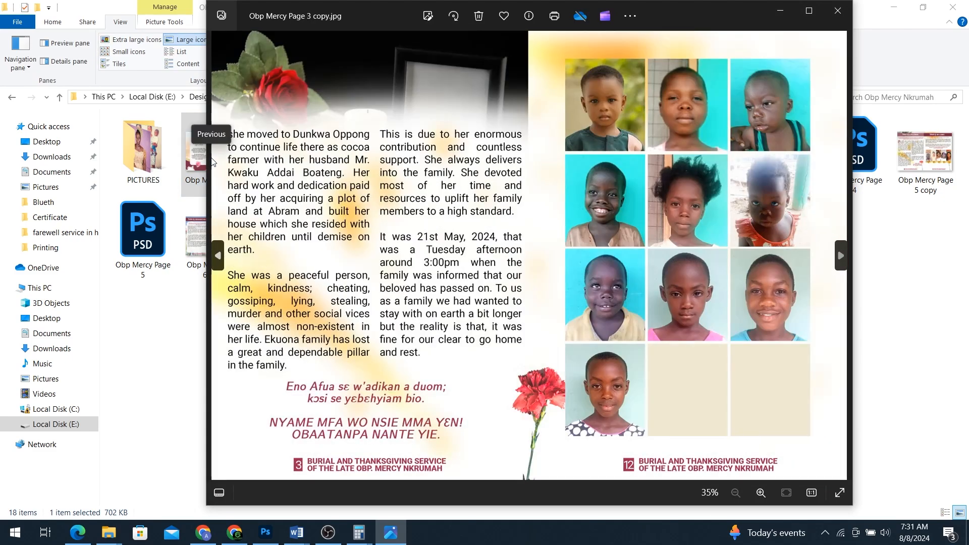
key(Right)
key(Right)
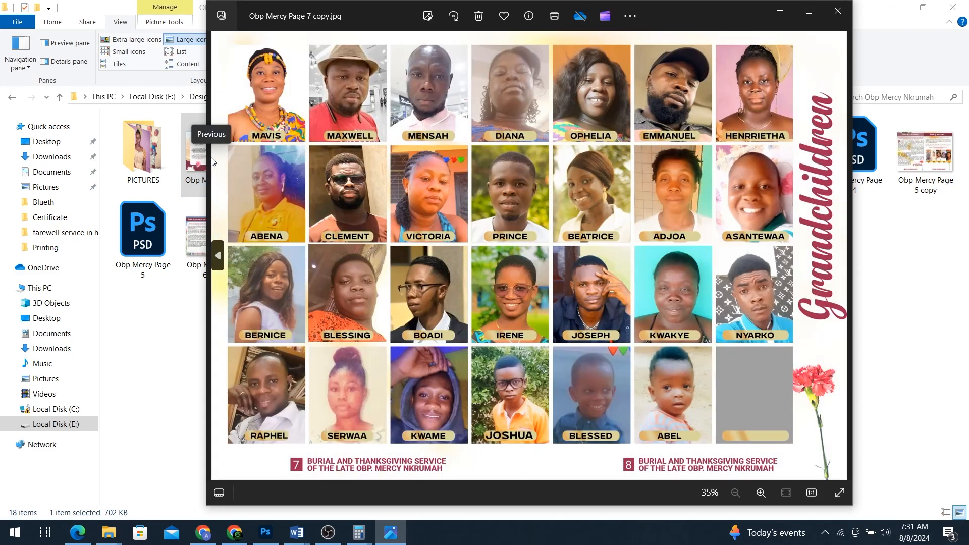
key(Left)
key(Left)
key(Left)
key(Left)
key(Left)
key(Left)
key(Left)
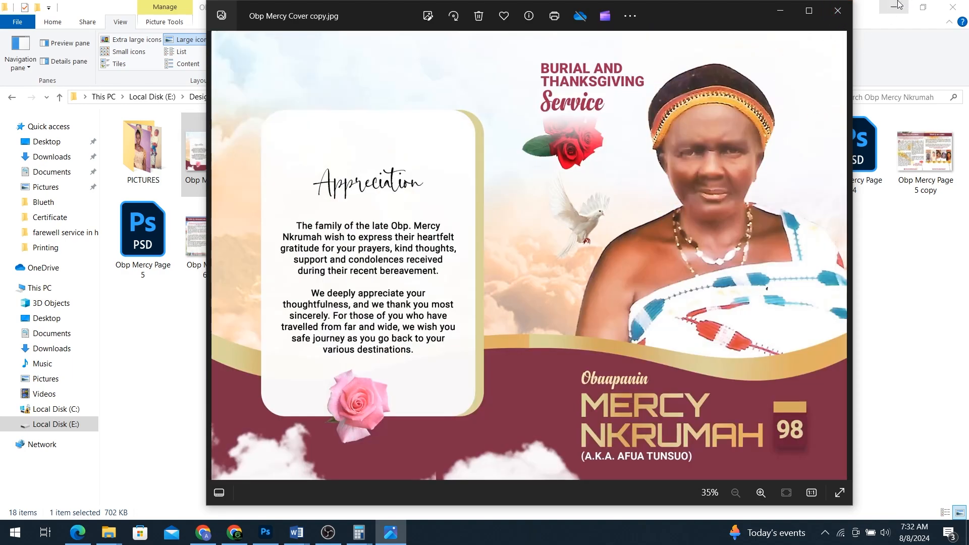
Step: Close Microsoft Photos and bring the YouTube results in Chrome back to the front
click(836, 11)
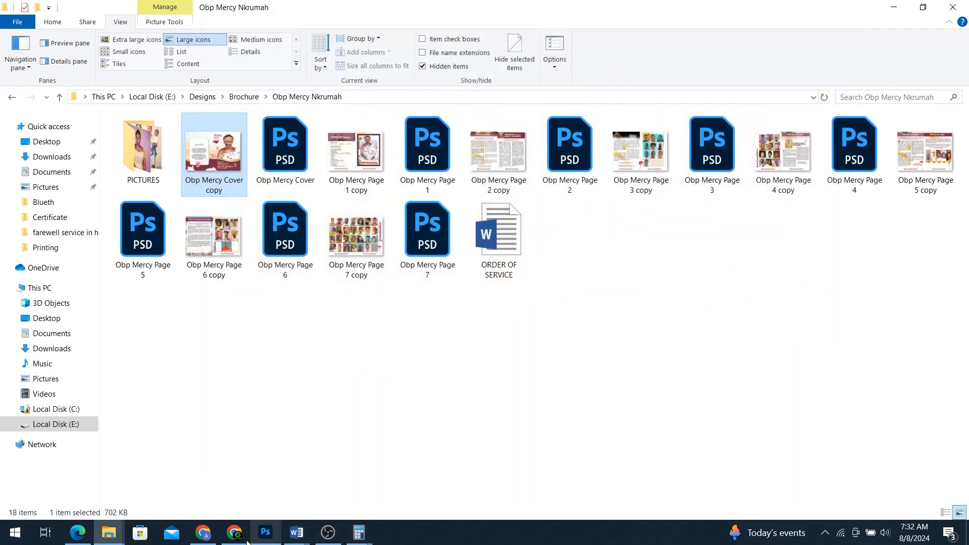
click(234, 532)
click(235, 532)
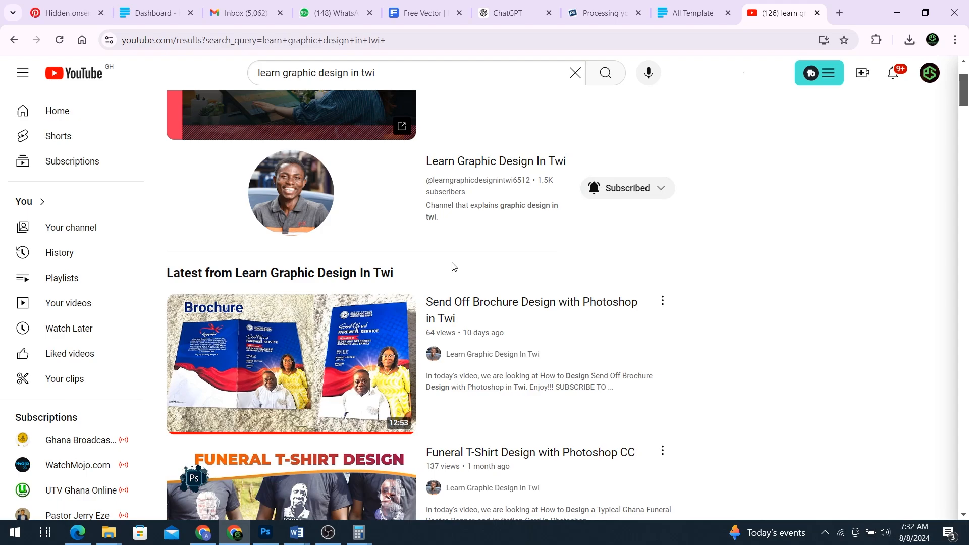
Step: Go back to the All Template shop tab and scroll its template listing
scroll(470, 264, up, 2)
scroll(474, 303, down, 5)
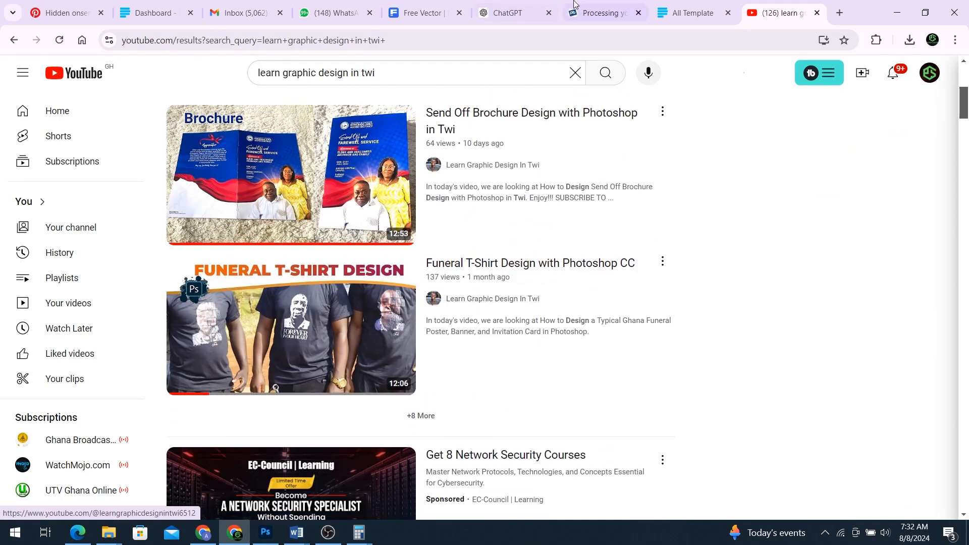
click(671, 7)
scroll(545, 309, down, 10)
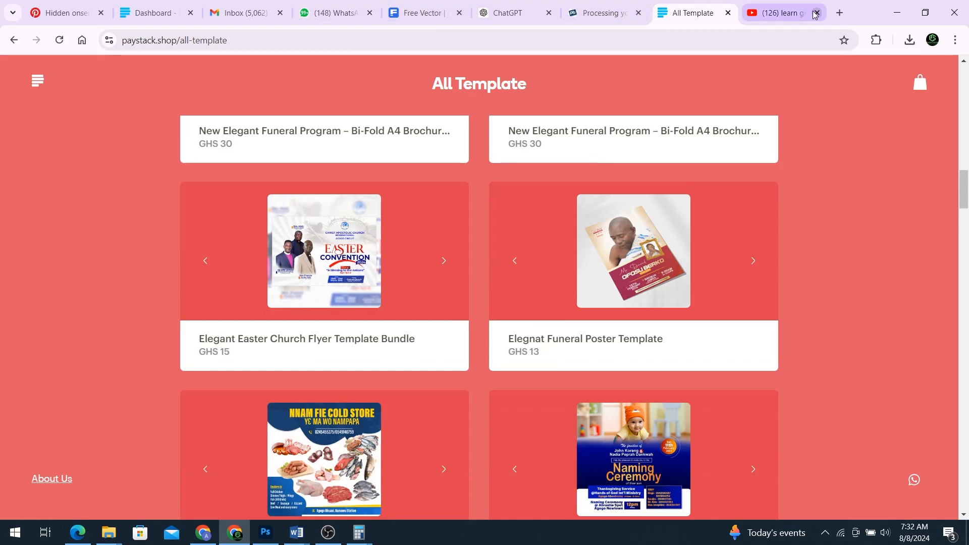
Step: In a new tab, search 'all' to bring up the paystack All Template shop page
click(838, 13)
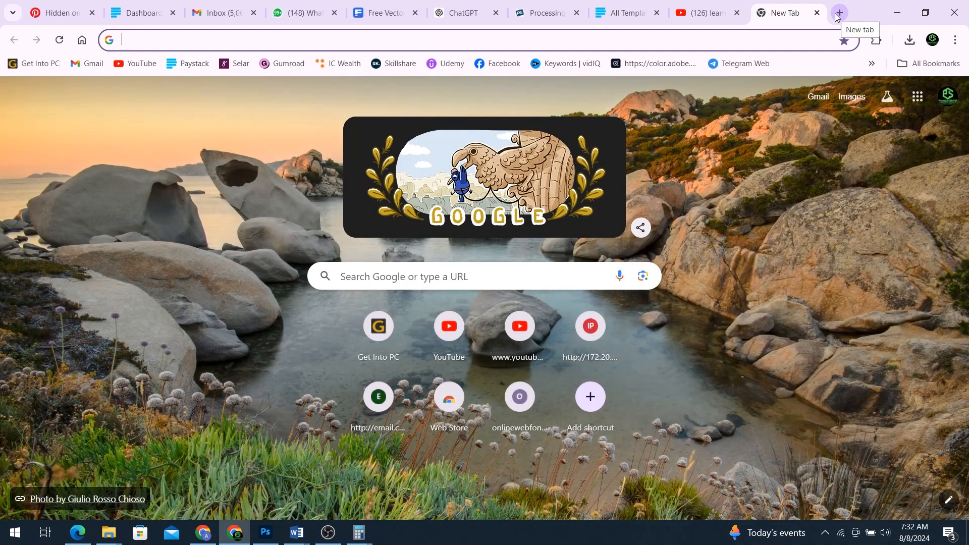
text(all)
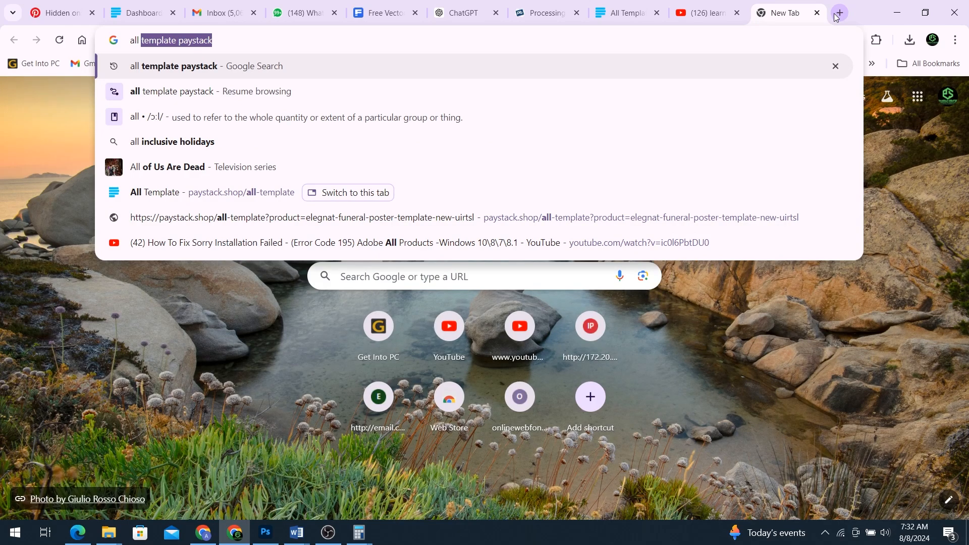
key(Return)
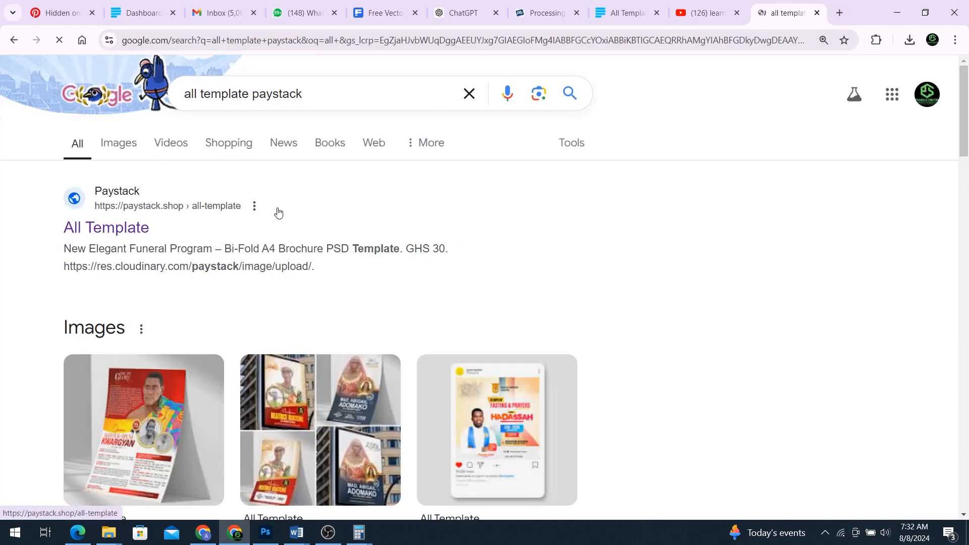
scroll(360, 234, down, 5)
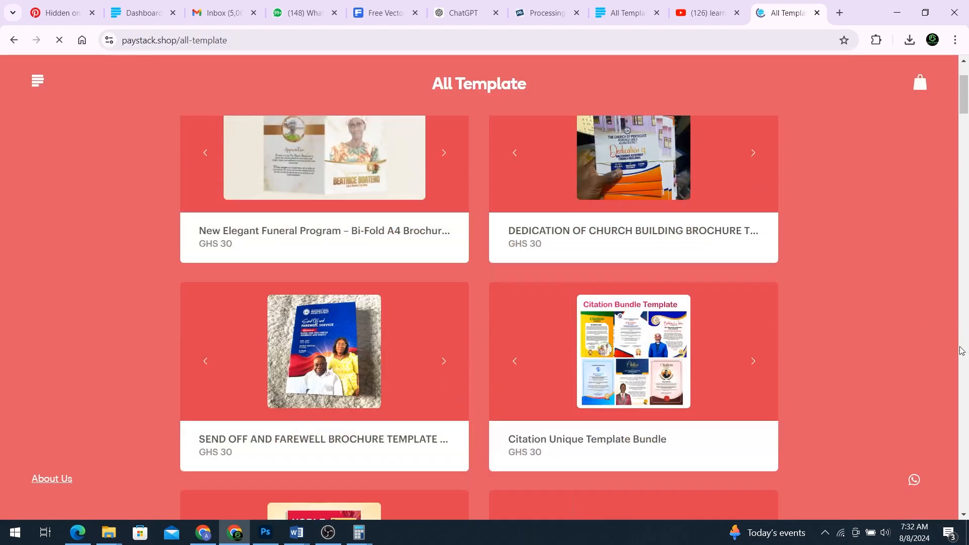
scroll(783, 325, down, 1)
Step: Create a new Print preset A4 document in landscape, 297 × 210 mm at 300 ppi
click(265, 533)
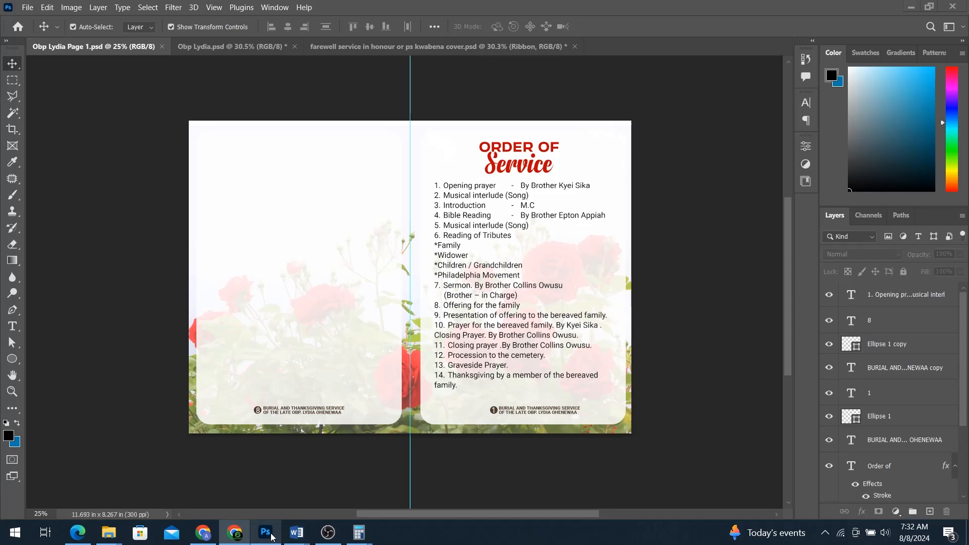
key(ctrl)
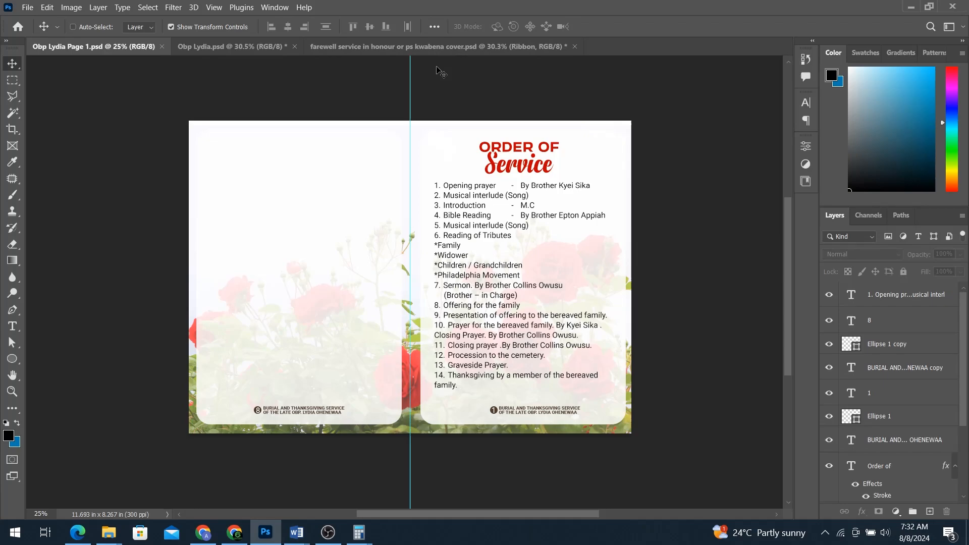
key(ctrl+n)
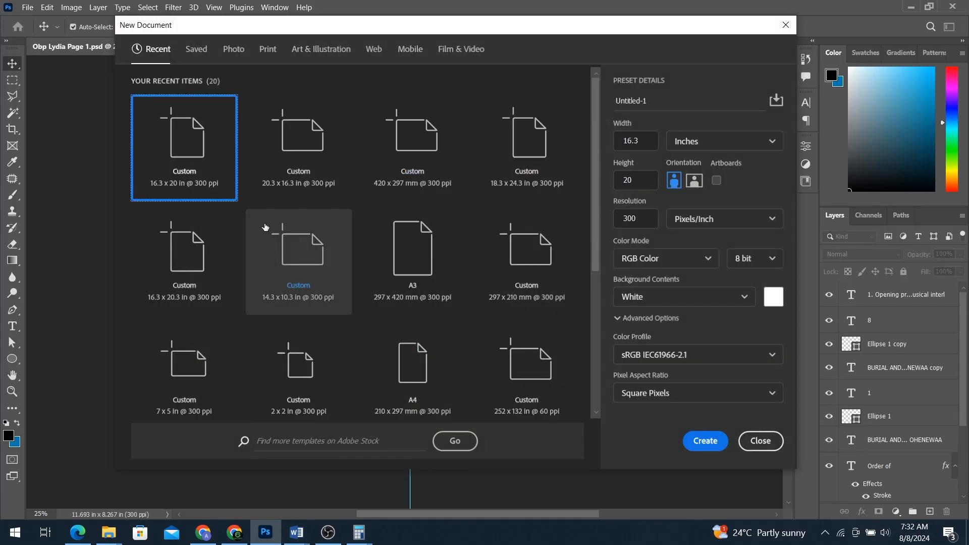
click(271, 55)
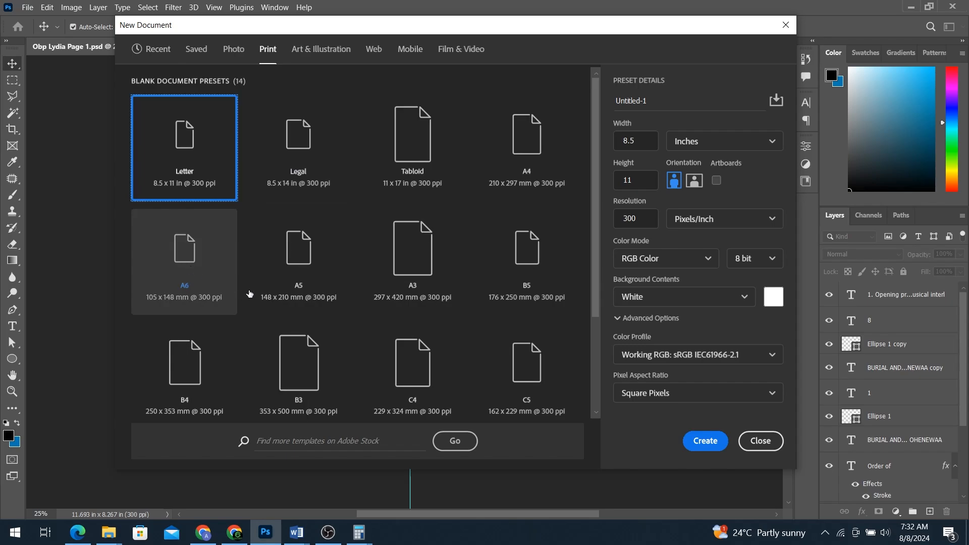
click(552, 157)
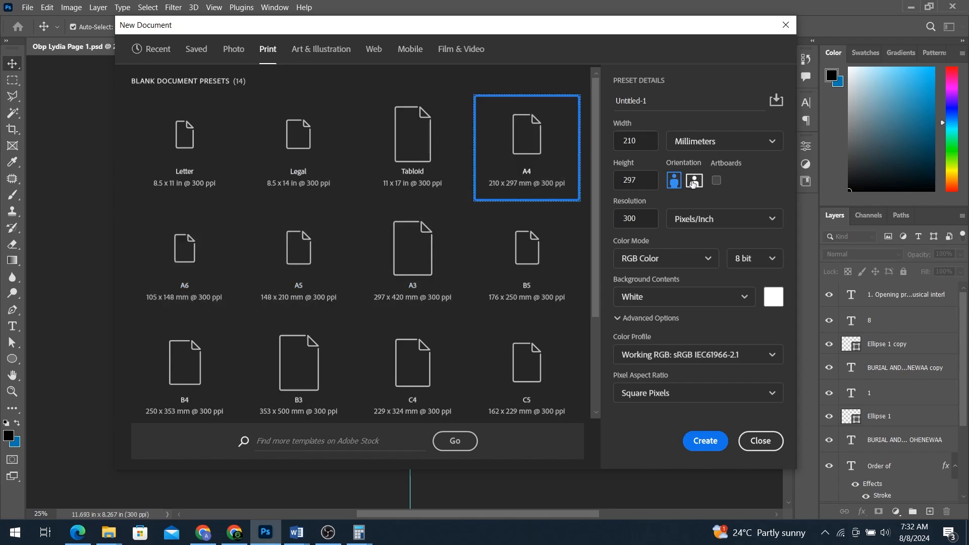
click(694, 181)
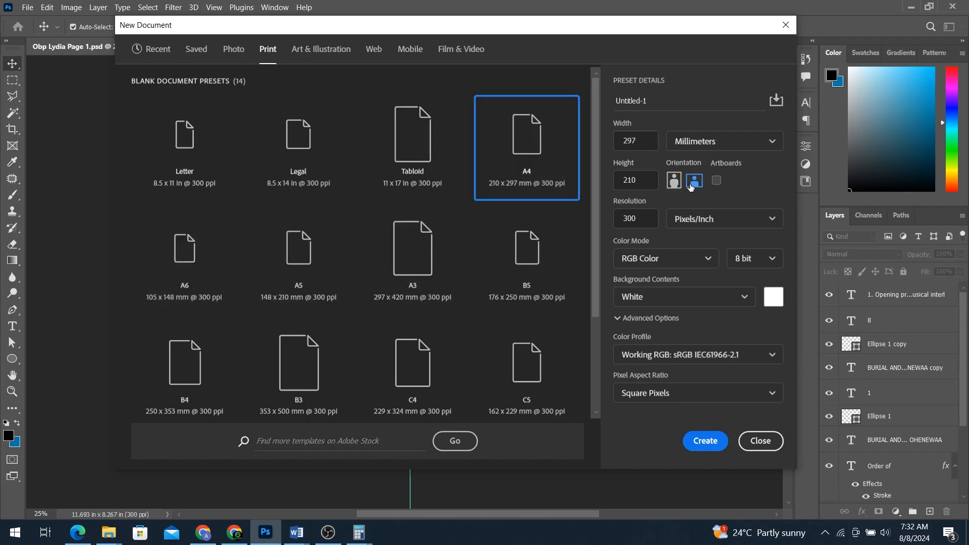
click(704, 442)
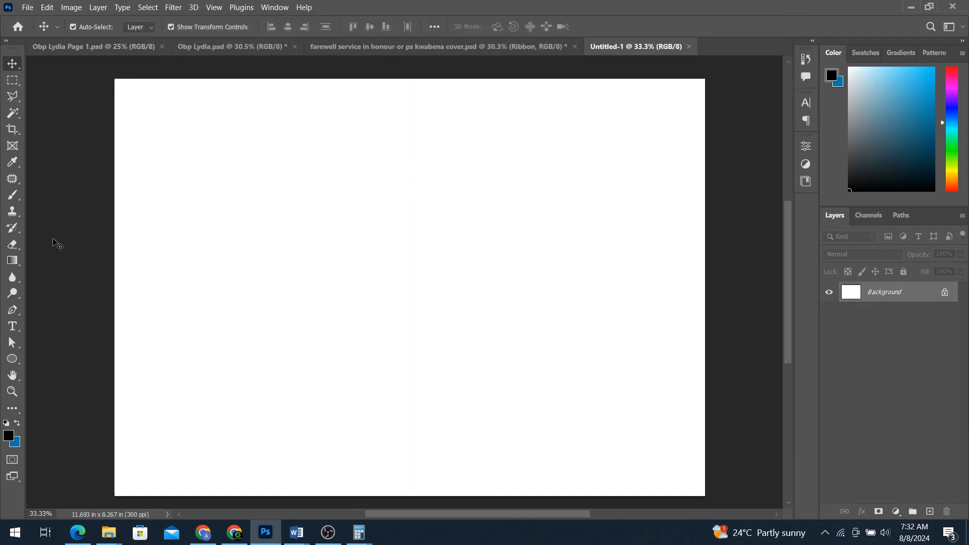
Step: Drag a vertical guide to the page centre at about 5.847 in, checking the farewell cover for reference
drag(32, 259, 410, 261)
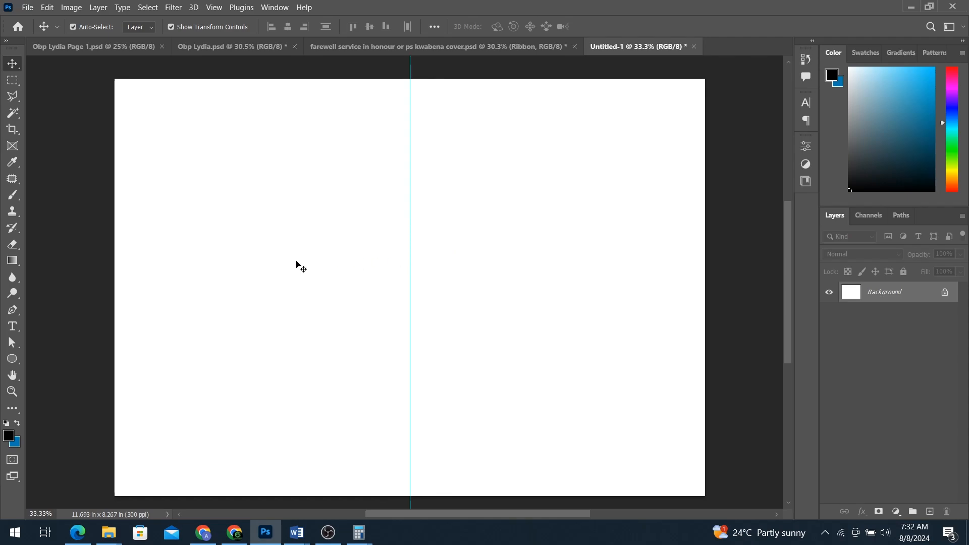
click(462, 46)
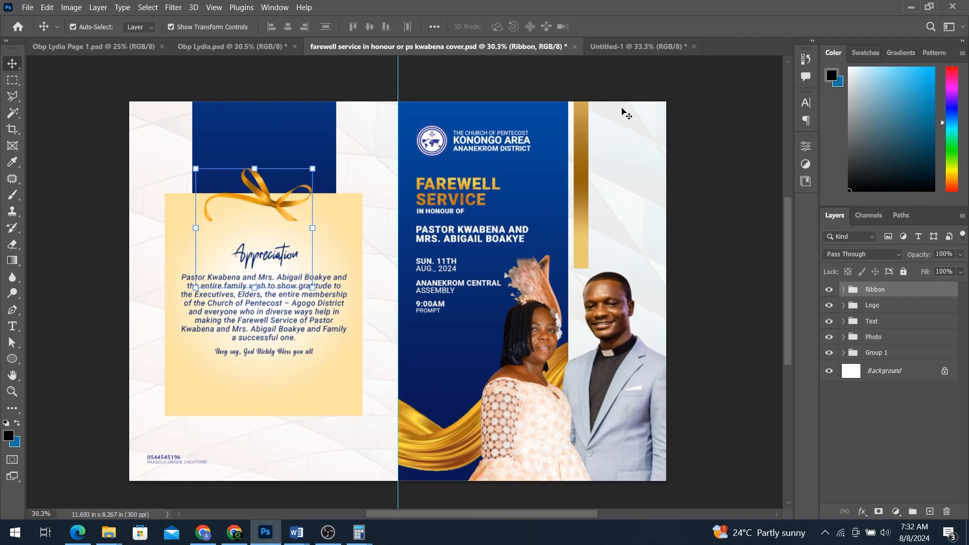
click(611, 46)
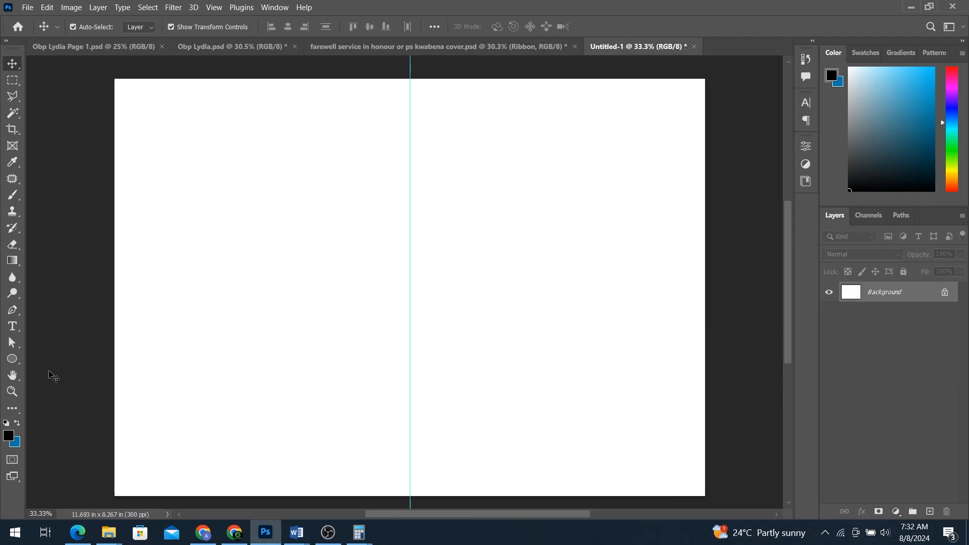
mouse_move(109, 533)
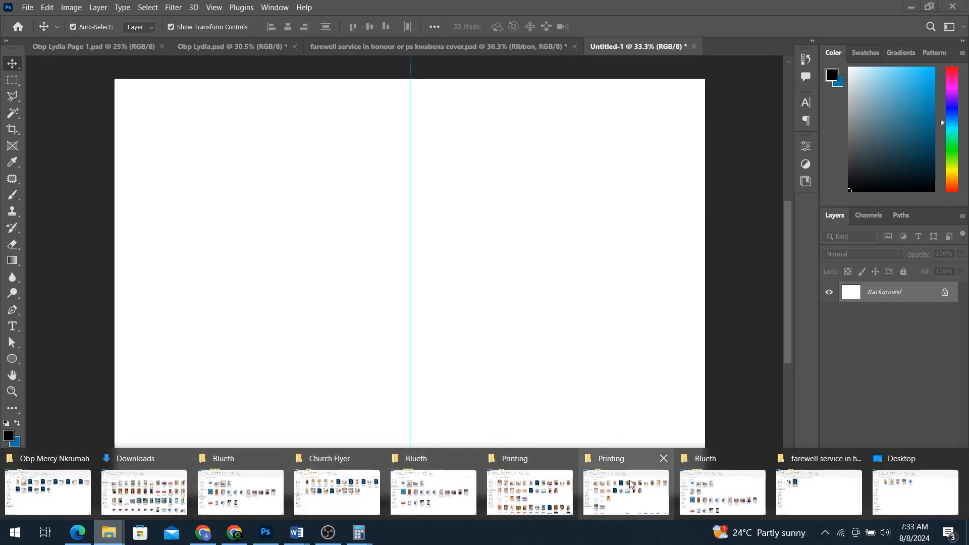
Step: Place Texture-01 from E:\Files Need Daily into Untitled-1 and stretch it across the whole page
click(518, 486)
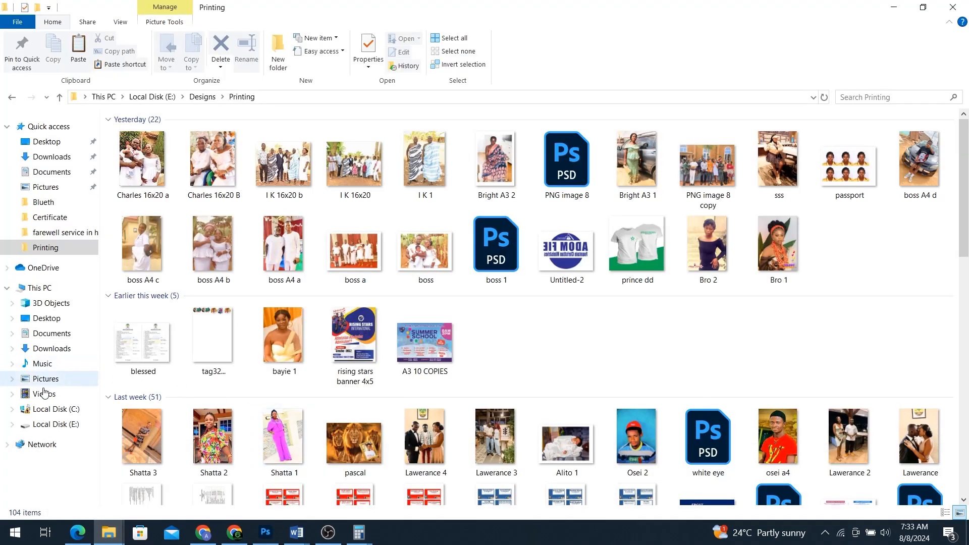
click(54, 423)
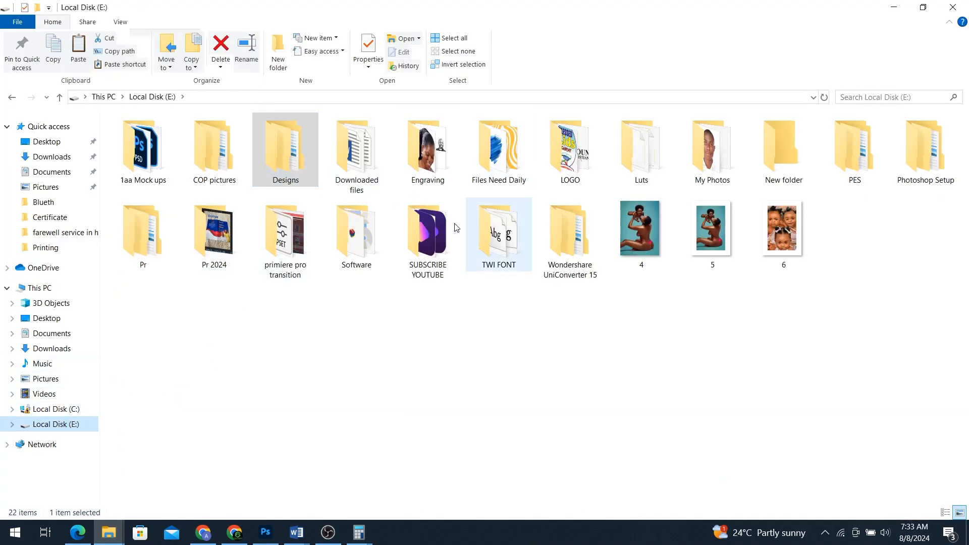
double_click(497, 151)
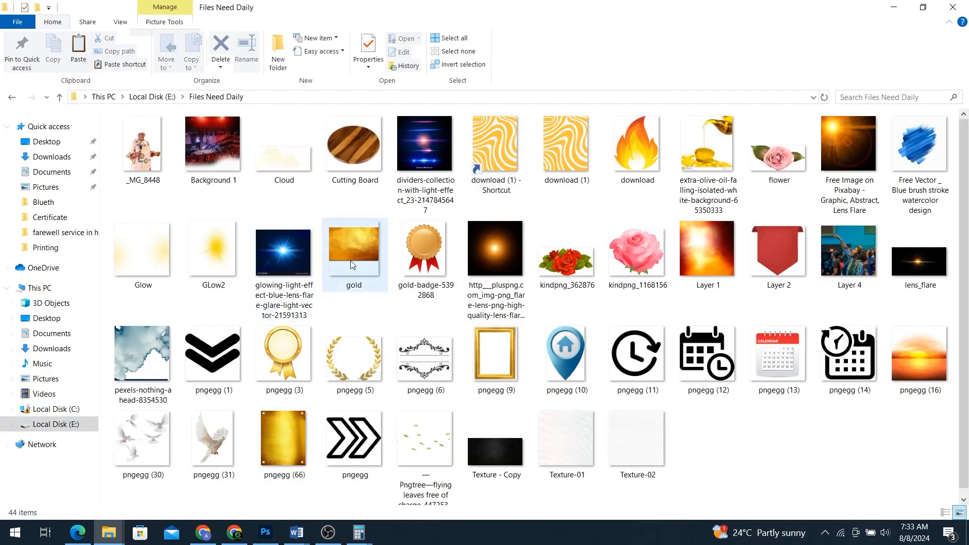
drag(571, 440, 493, 331)
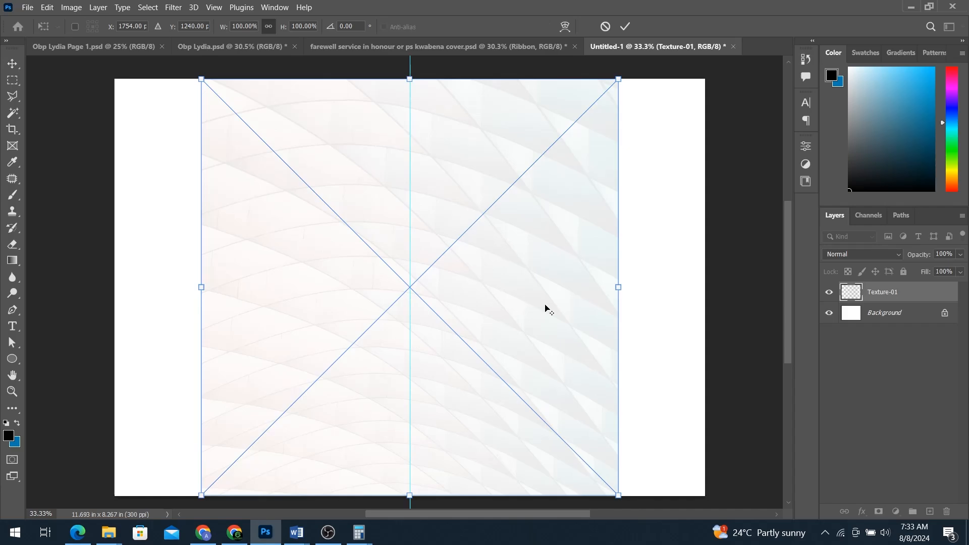
scroll(547, 309, down, 1)
drag(601, 291, 685, 291)
key(Return)
Step: Select the Rectangle Tool from the shape tools group
click(12, 360)
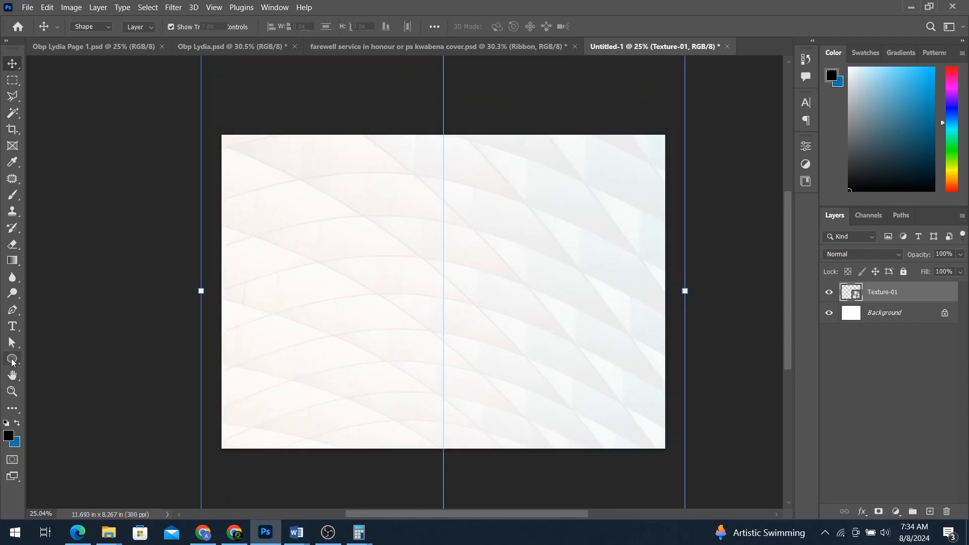
right_click(12, 359)
click(64, 362)
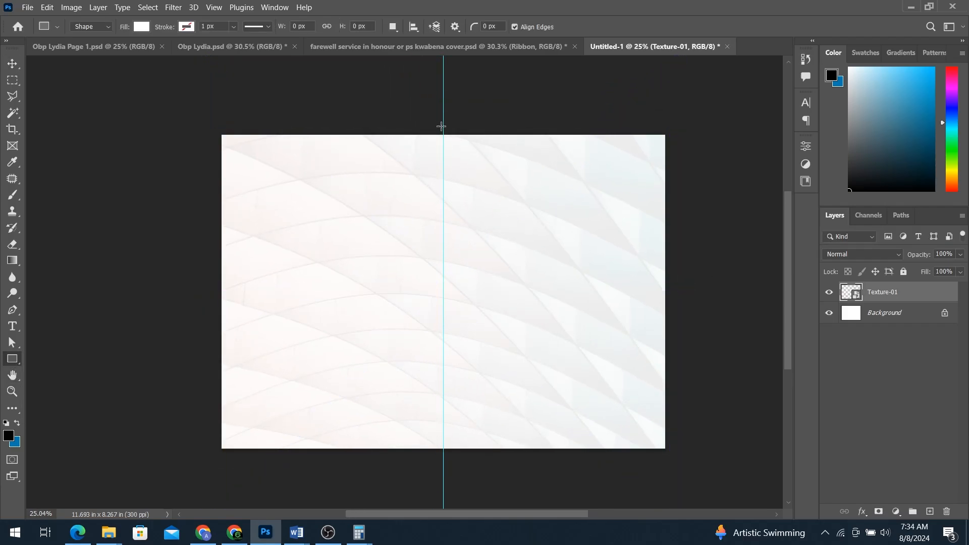
Step: Draw a tall rectangle right of the centre guide and give it a Gradient Overlay
drag(443, 129, 572, 380)
drag(572, 382, 569, 381)
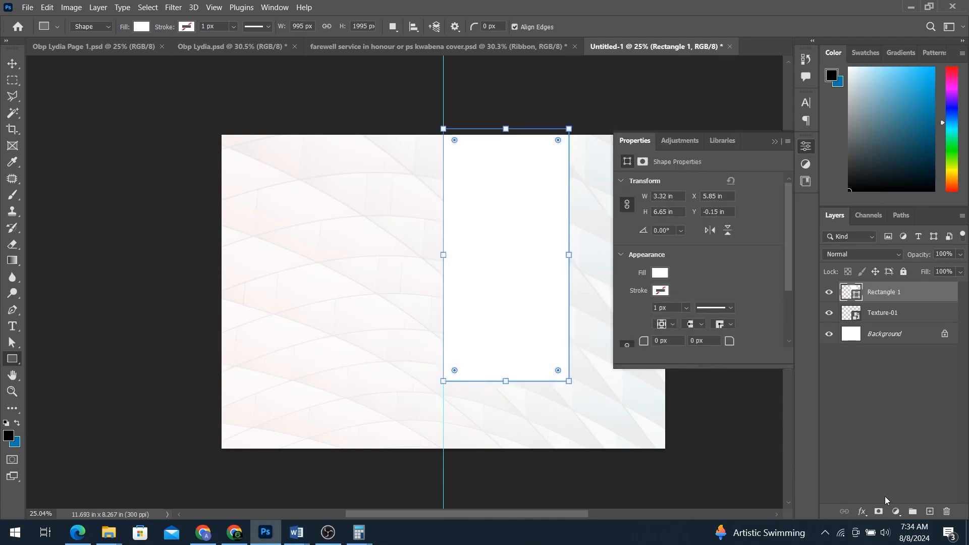
click(862, 511)
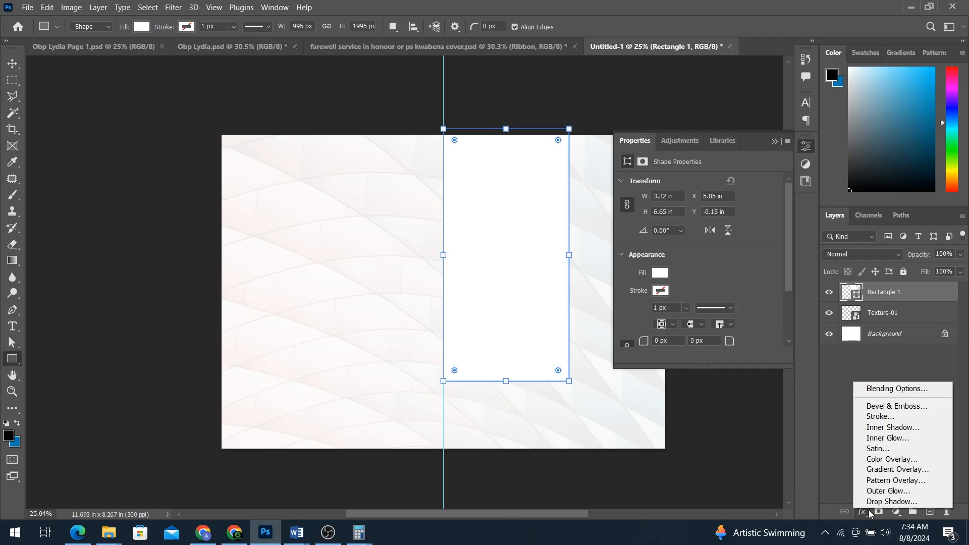
click(893, 470)
Step: Use the blue gradient preset at a 90° angle and shift the gradient upward in the rectangle
click(833, 217)
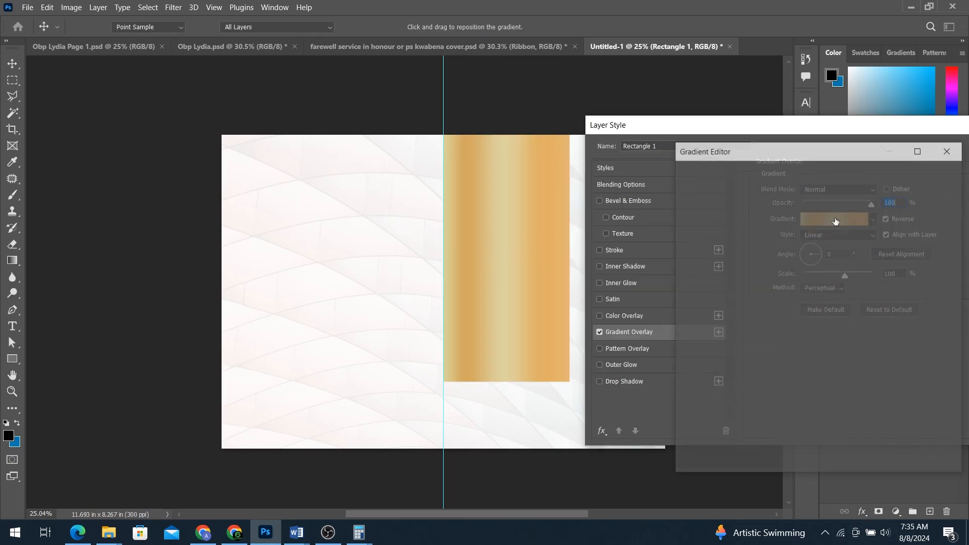
scroll(786, 236, down, 3)
scroll(787, 237, down, 3)
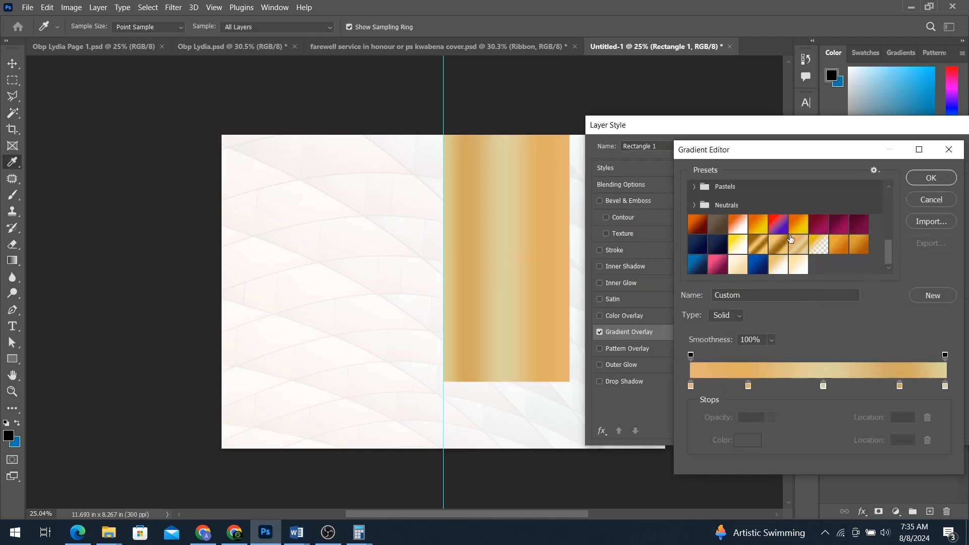
click(759, 265)
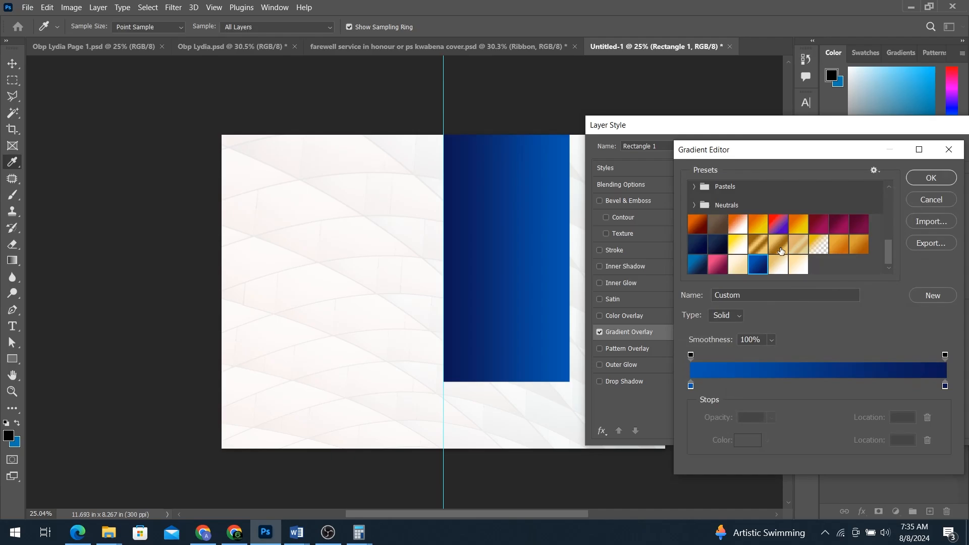
click(941, 177)
double_click(838, 254)
text(90)
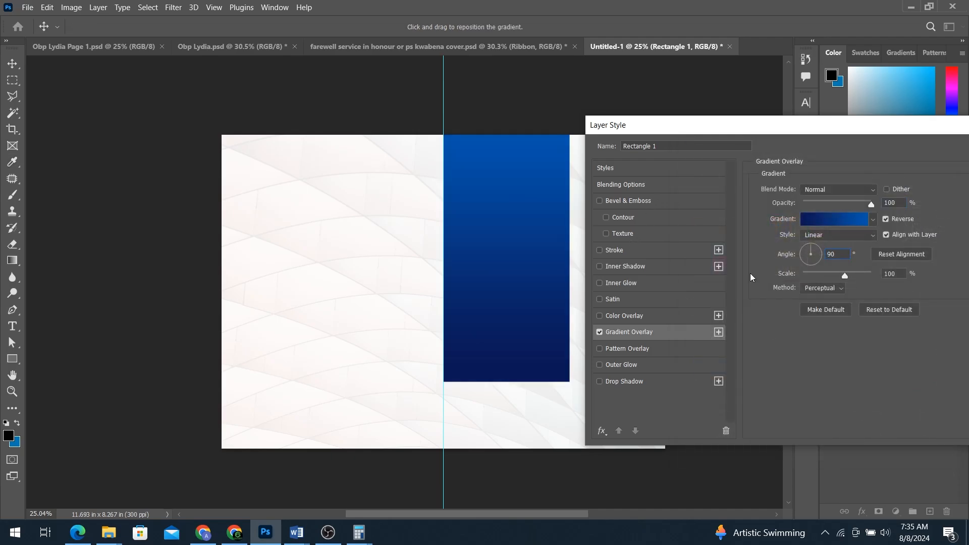
drag(881, 127, 943, 166)
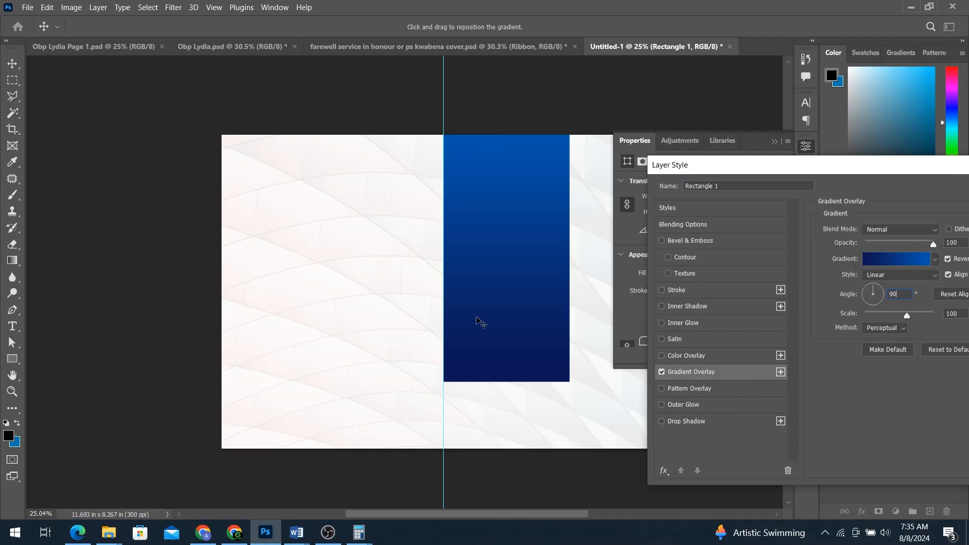
drag(493, 286, 494, 232)
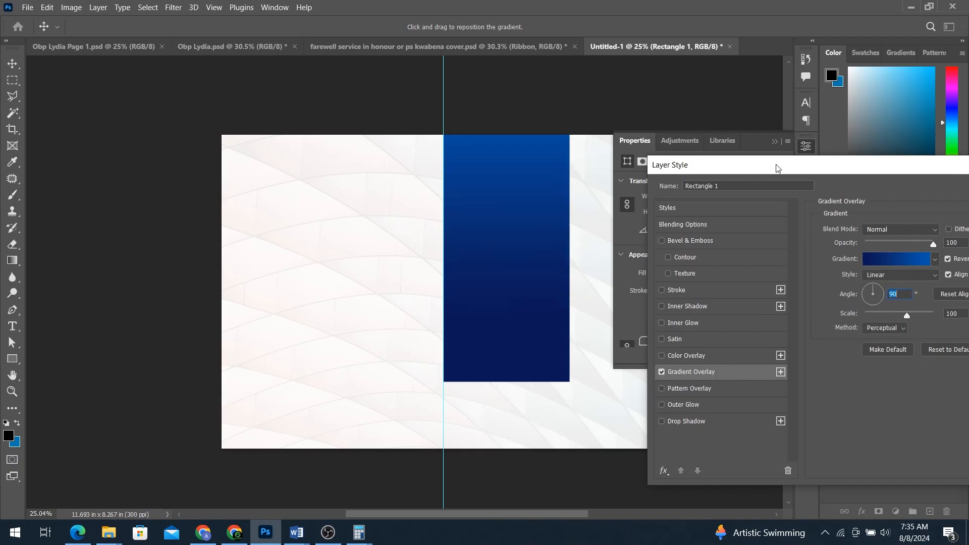
drag(778, 168, 690, 183)
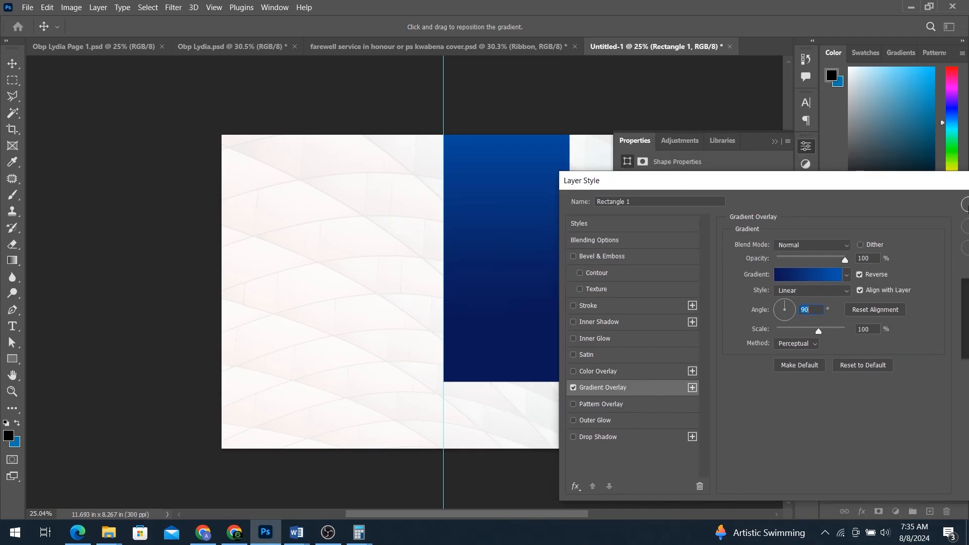
Step: Apply the gradient overlay, then stretch the blue panel down to the bottom of the page
key(Return)
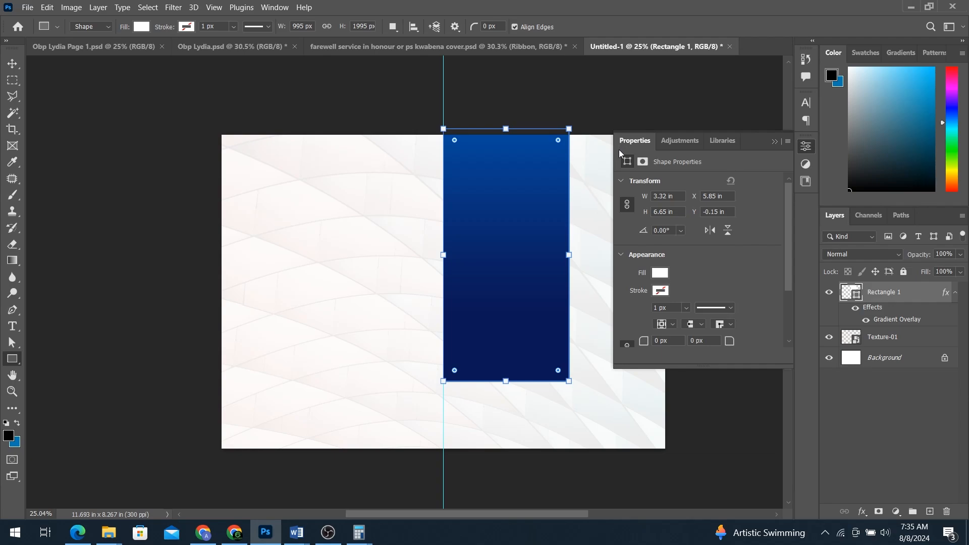
key(v)
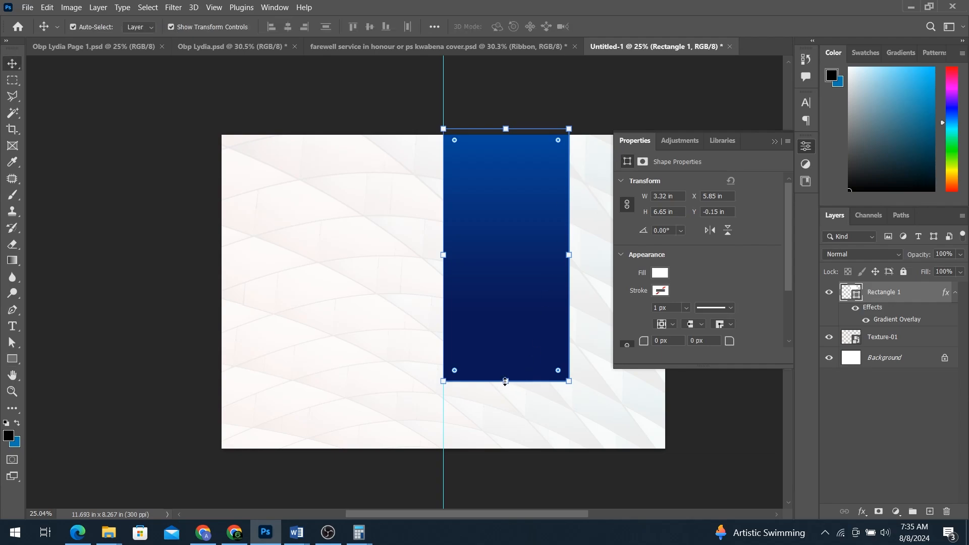
drag(505, 384, 506, 460)
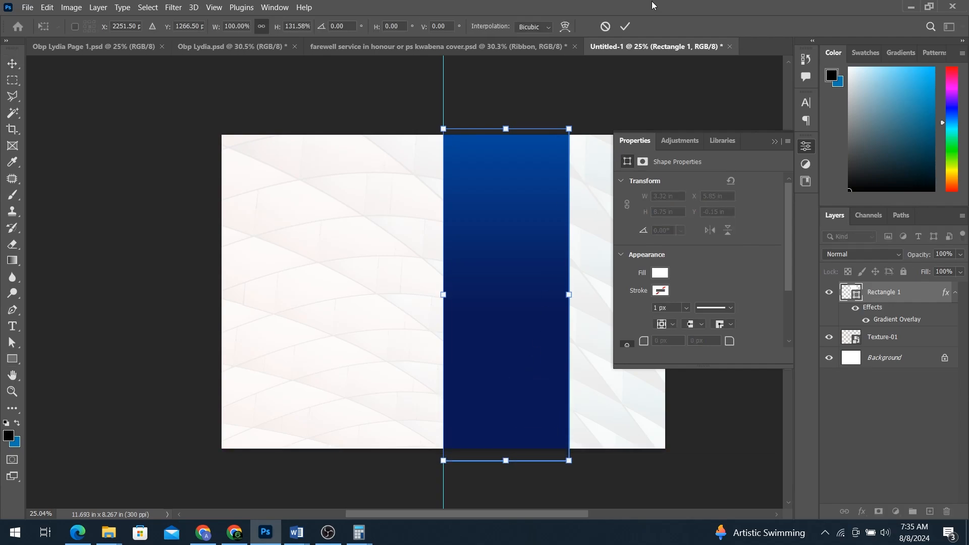
click(629, 27)
click(632, 91)
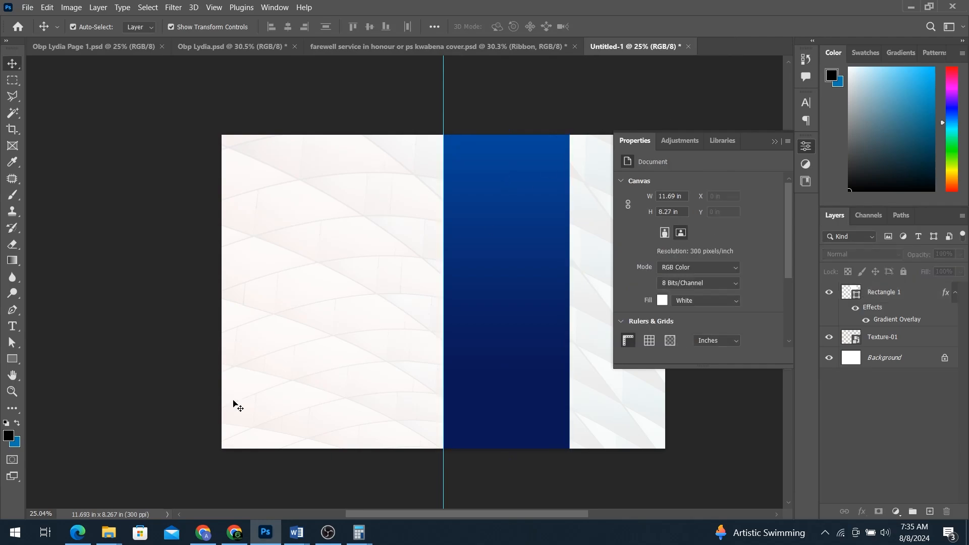
click(12, 358)
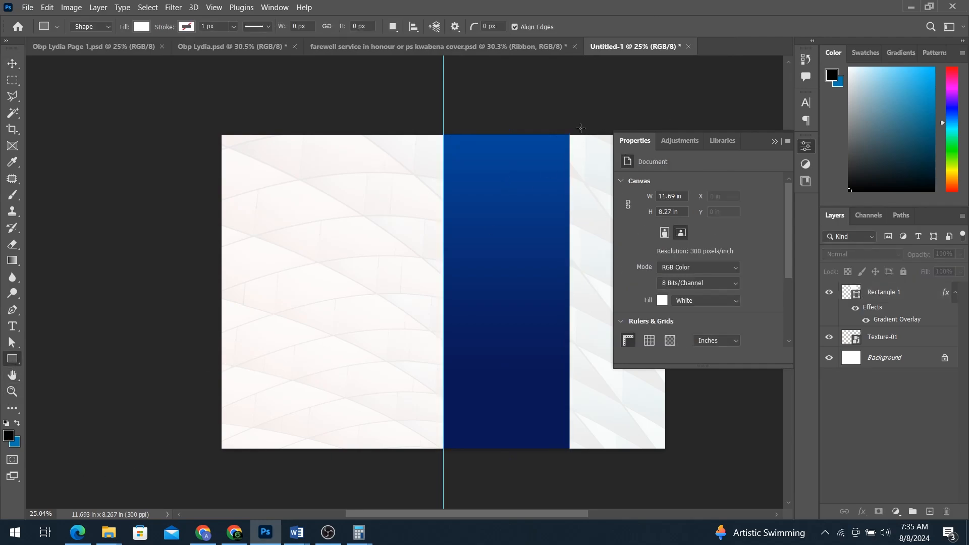
Step: Draw a narrow strip beside the blue panel, from the top edge partway down, nudged slightly right
drag(575, 131, 587, 331)
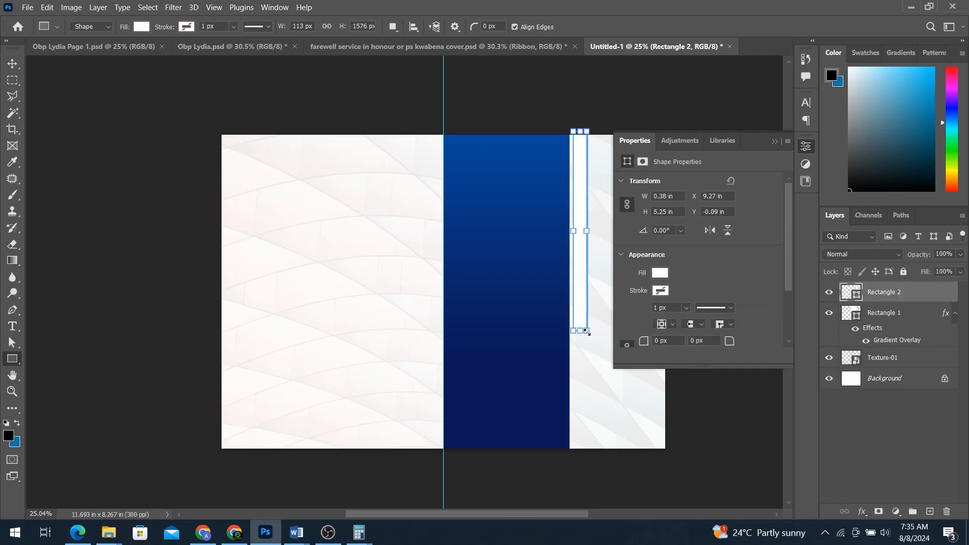
key(v)
drag(587, 332, 591, 334)
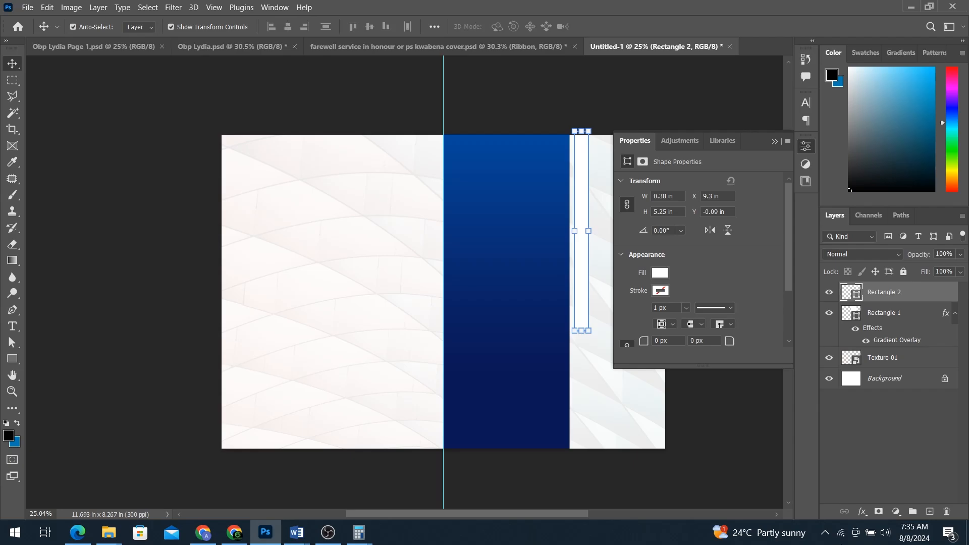
click(862, 512)
Step: Add a Gradient Overlay to the thin strip using the gold gradient preset
click(903, 468)
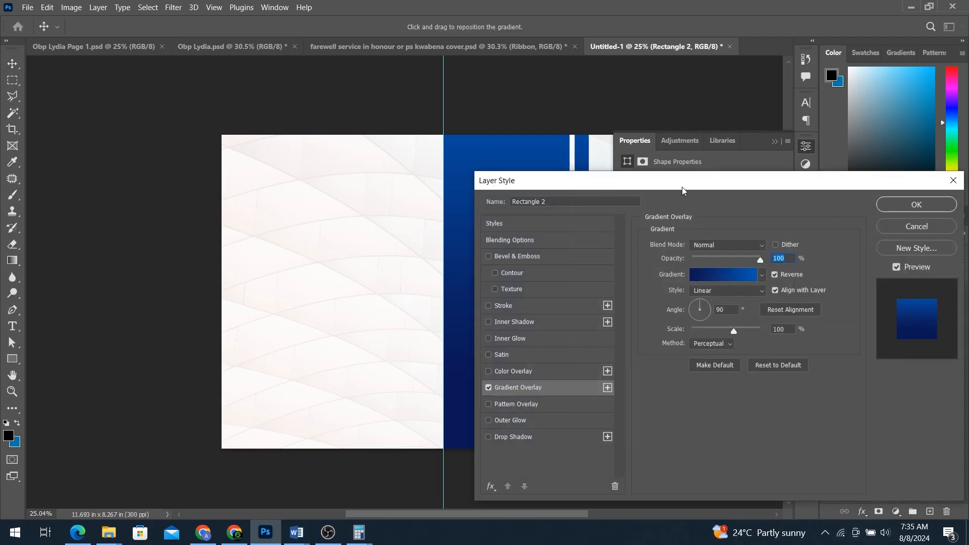
click(722, 272)
scroll(730, 237, down, 5)
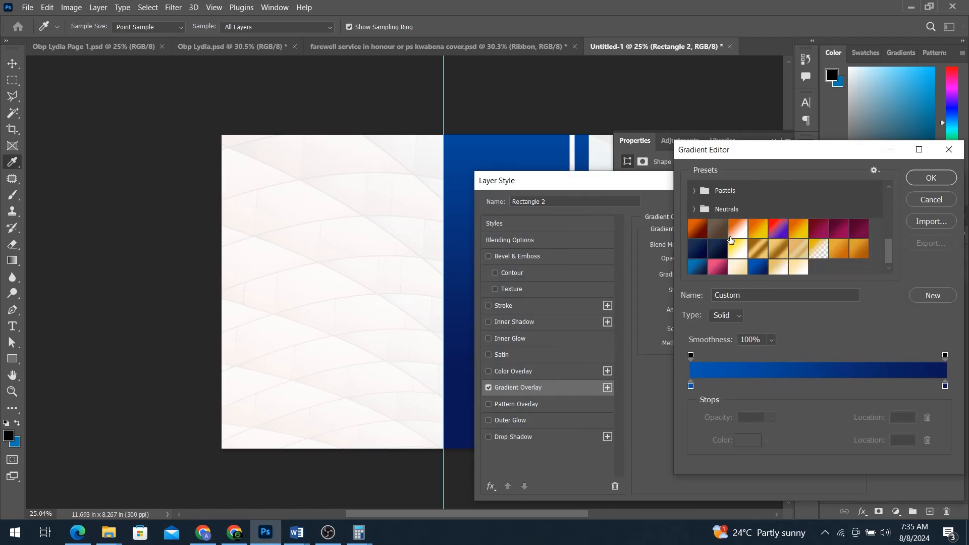
scroll(732, 242, down, 1)
click(786, 243)
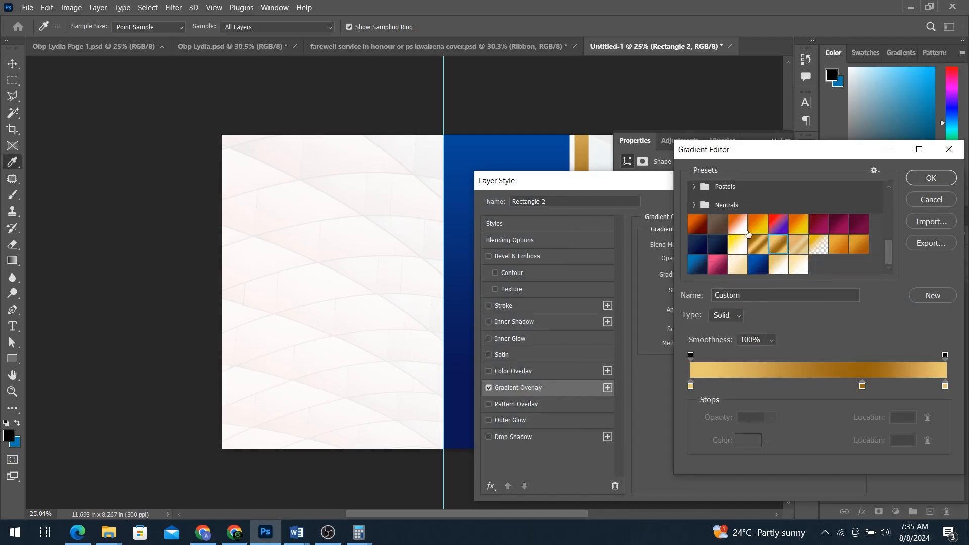
key(Return)
drag(615, 186, 777, 92)
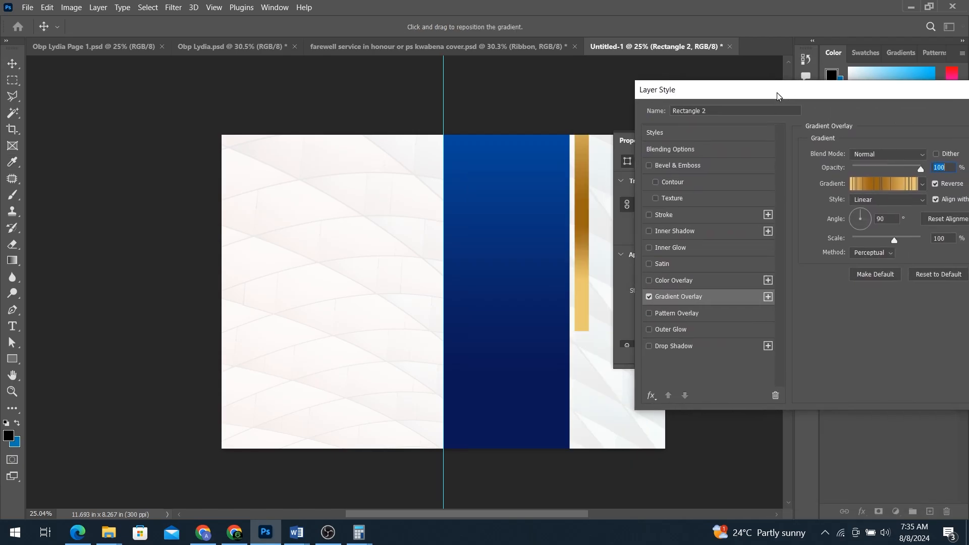
Step: Adjust the gold gradient's stop colours, including the brown stop at 67%, and apply the overlay
click(883, 184)
double_click(691, 386)
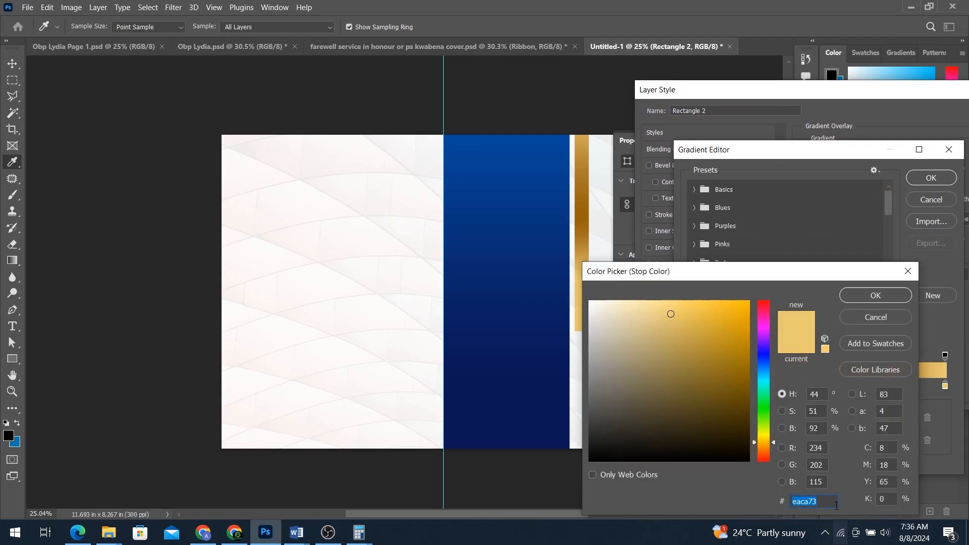
drag(800, 275, 514, 116)
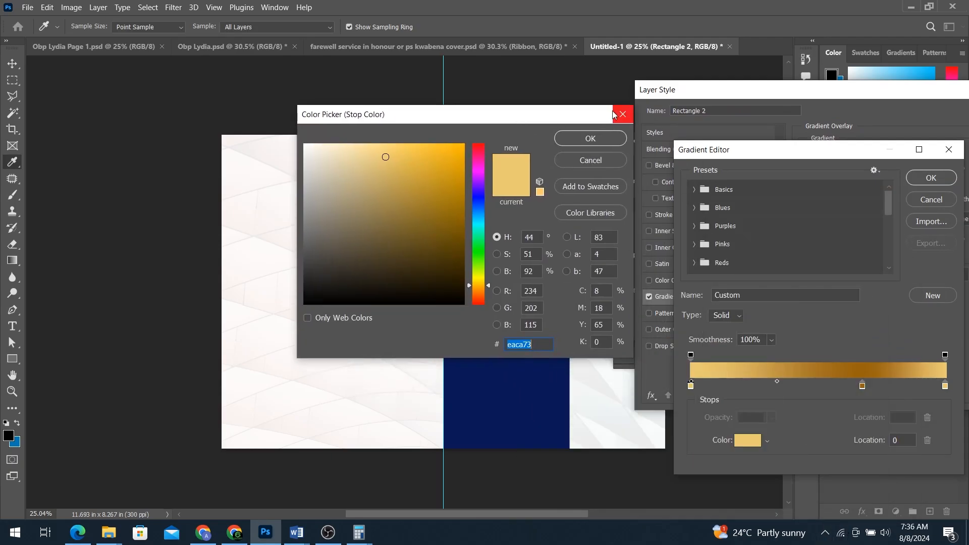
click(601, 141)
click(862, 387)
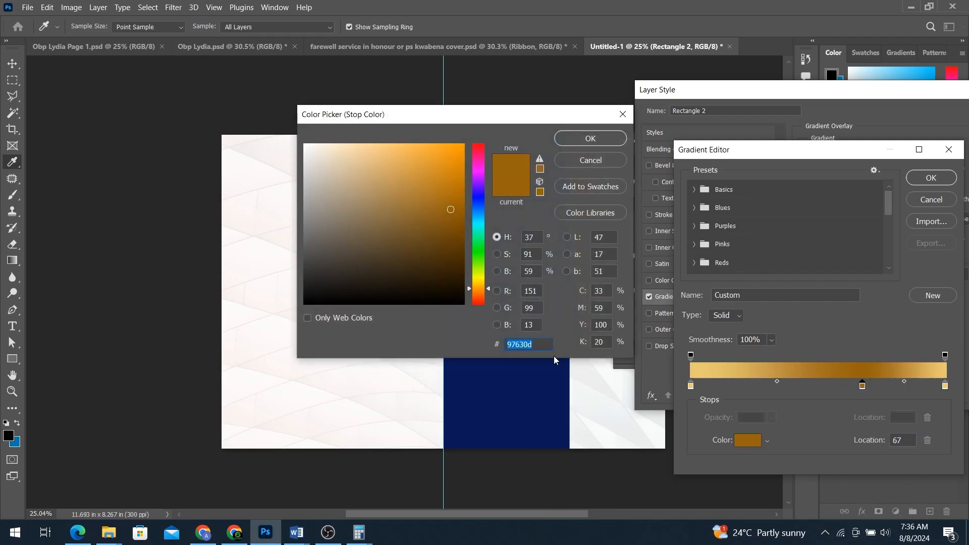
click(604, 145)
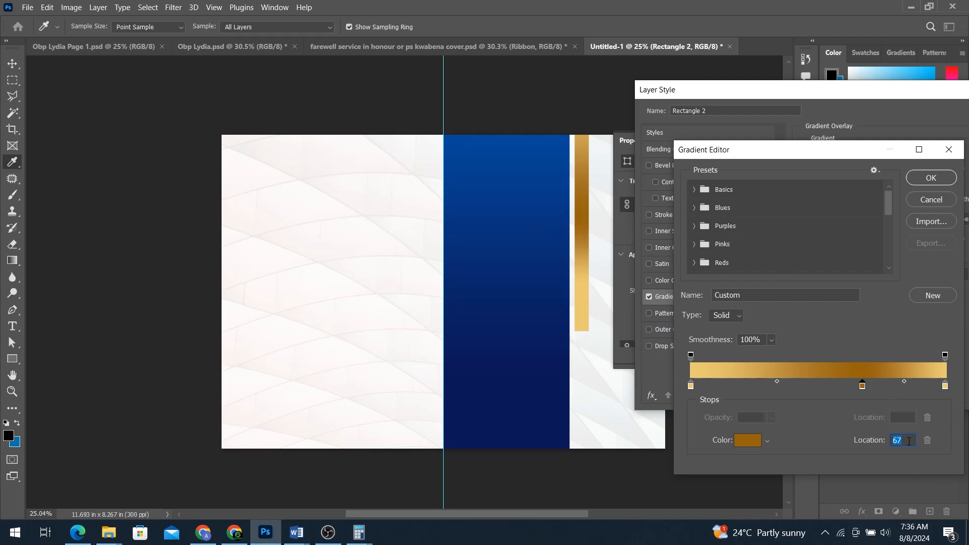
double_click(945, 386)
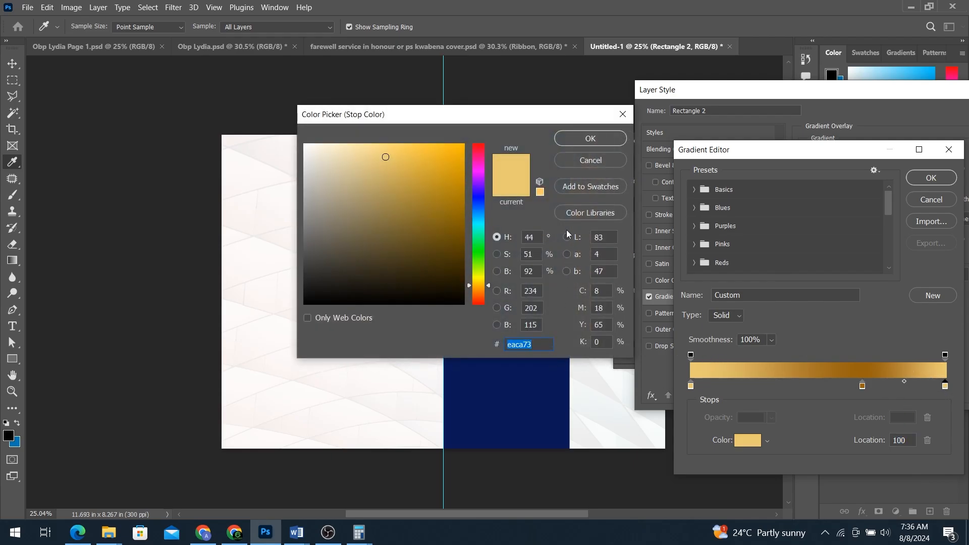
click(595, 137)
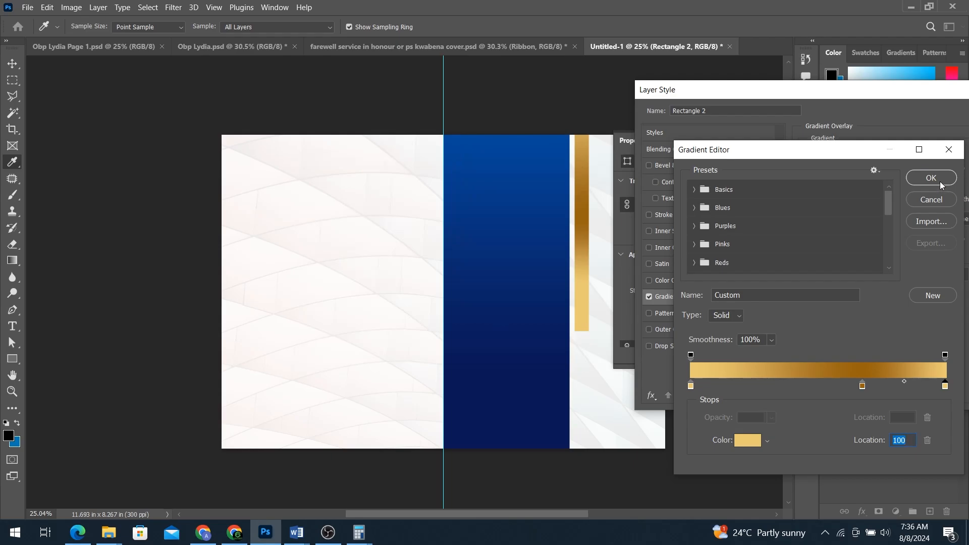
click(940, 181)
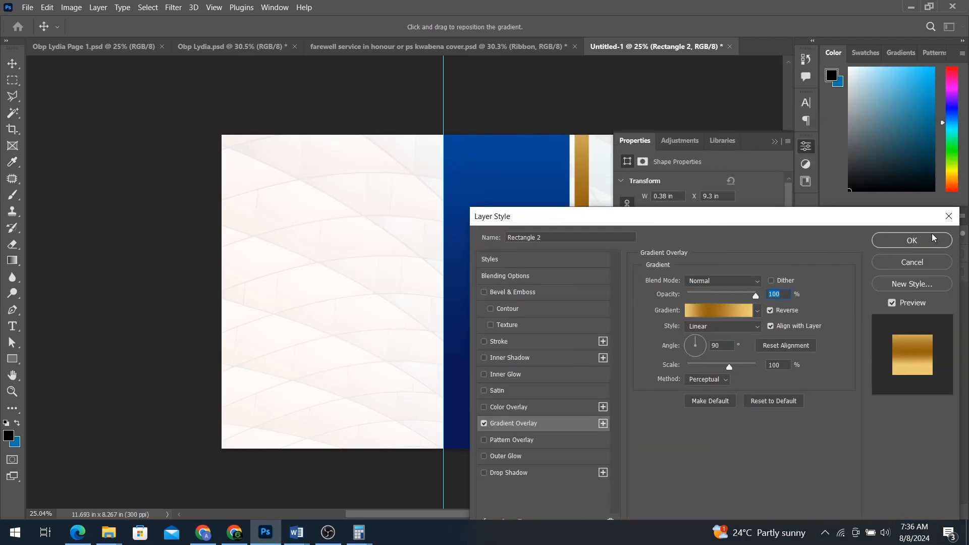
click(911, 240)
click(537, 291)
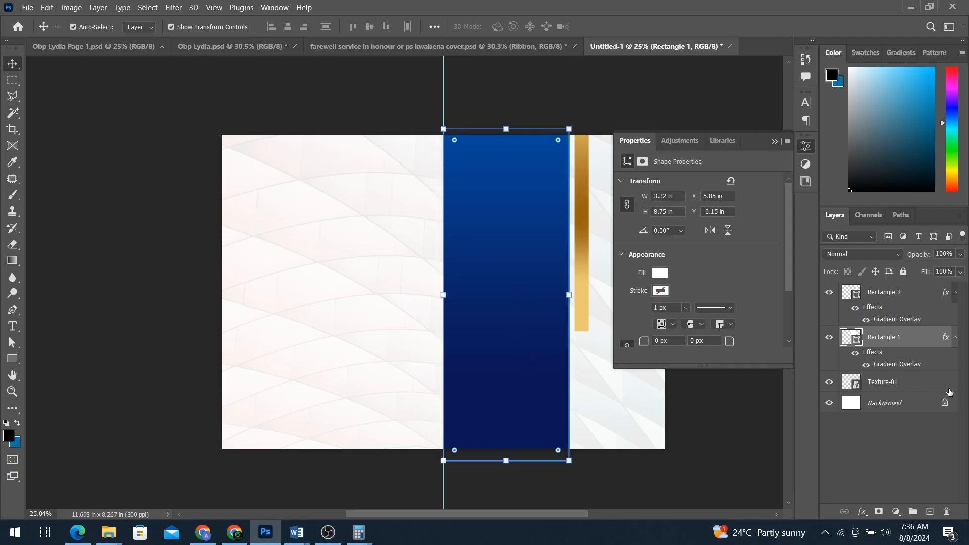
Step: Duplicate the tall blue panel and move the copy to the upper left of the page
drag(904, 355, 930, 511)
drag(506, 251, 331, 84)
click(12, 359)
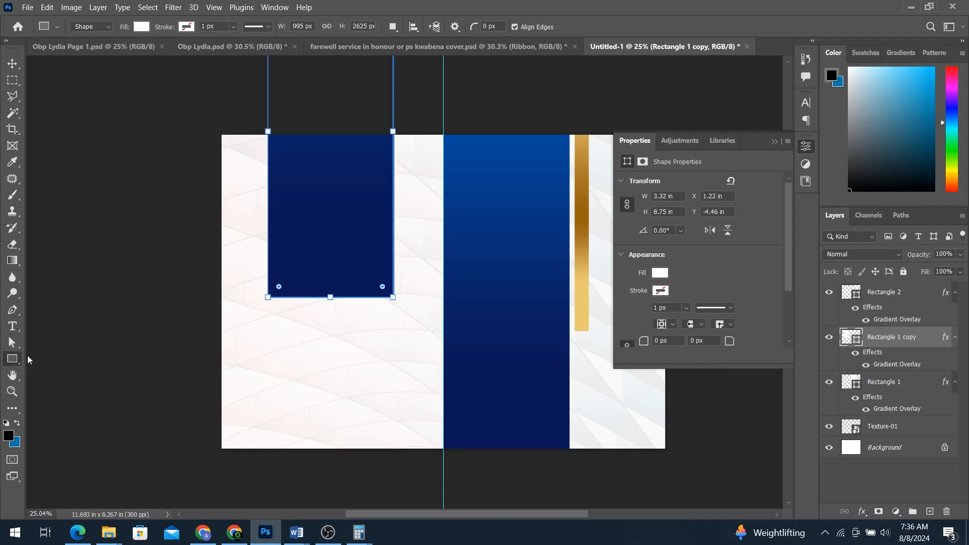
Step: Draw a white rectangle on the left page and stretch its top edge upward
drag(246, 233, 417, 394)
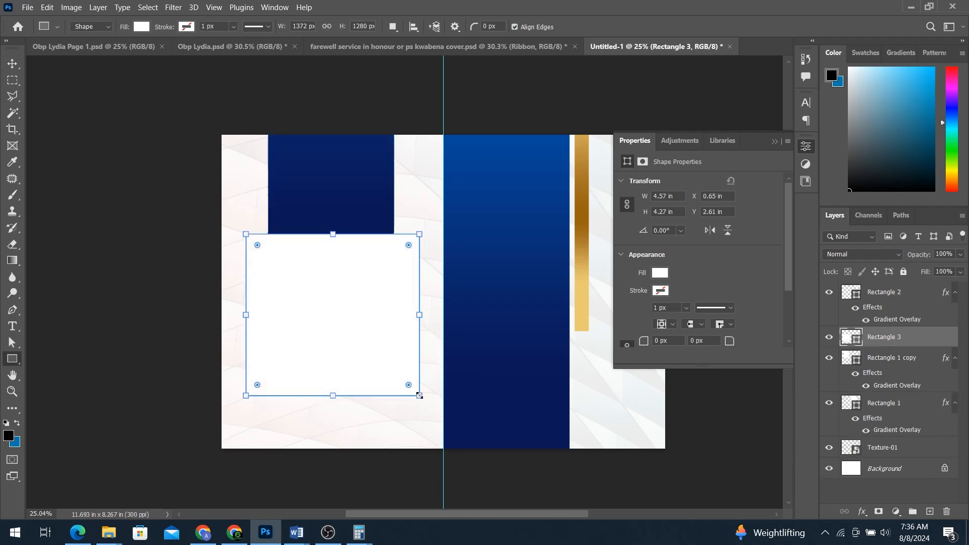
key(ctrl+t)
drag(333, 233, 342, 212)
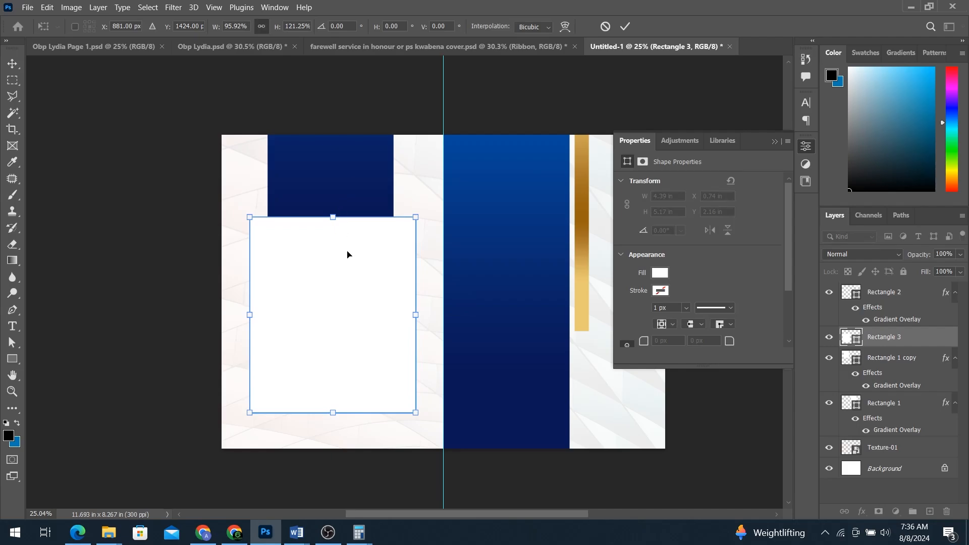
key(Return)
Step: Centre the white box horizontally under the short blue panel and add a Gradient Overlay
shift+click(344, 193)
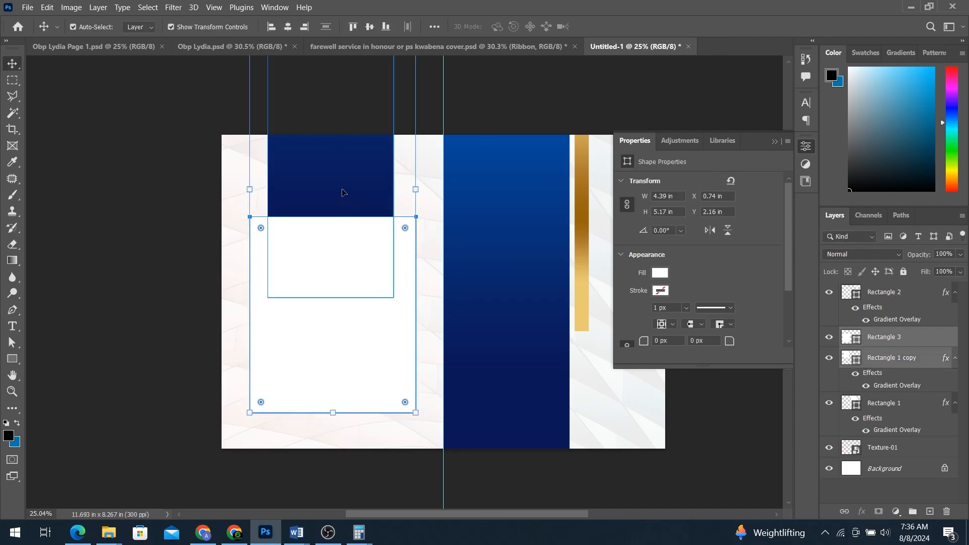
click(288, 26)
click(372, 251)
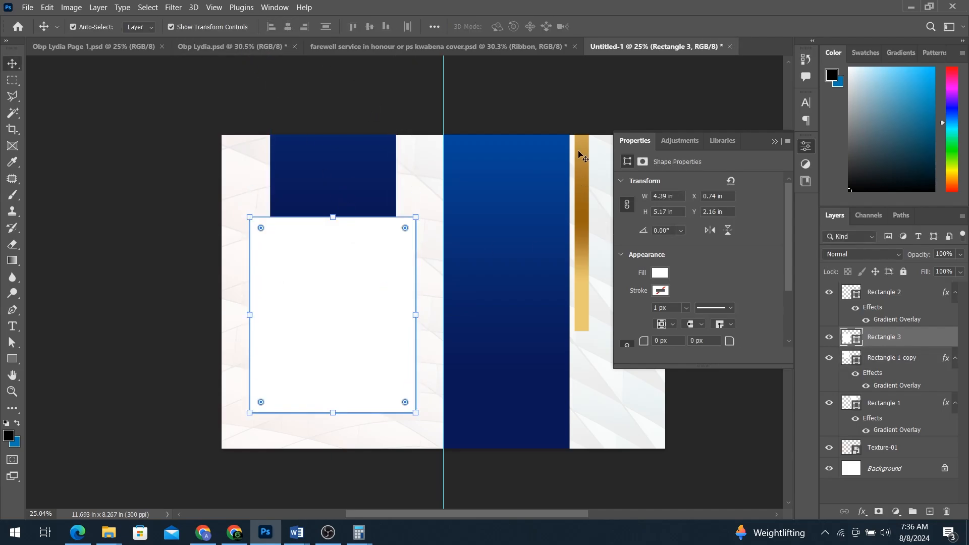
click(860, 510)
click(883, 467)
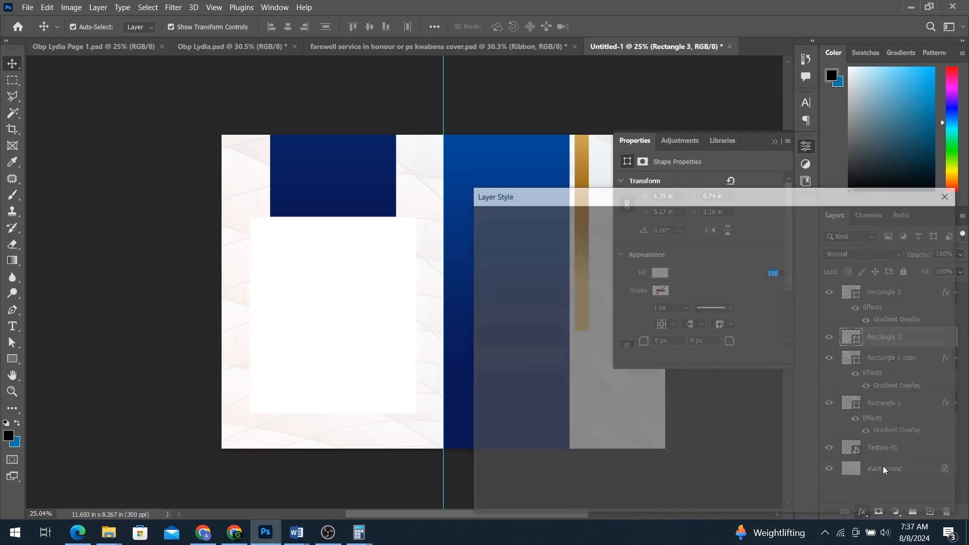
Step: Set the box's Gradient Overlay to Radial style with the cream-to-white preset and apply it
click(734, 301)
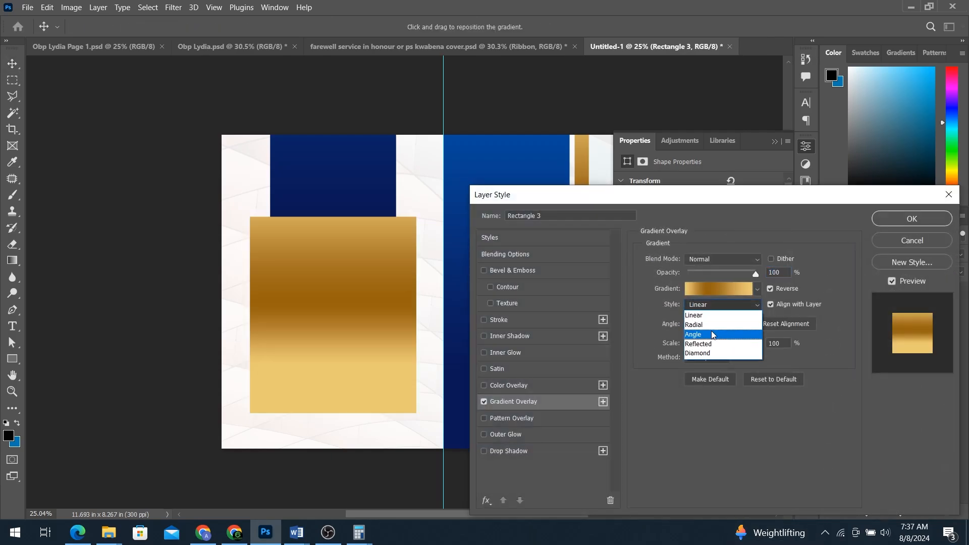
click(706, 324)
click(734, 289)
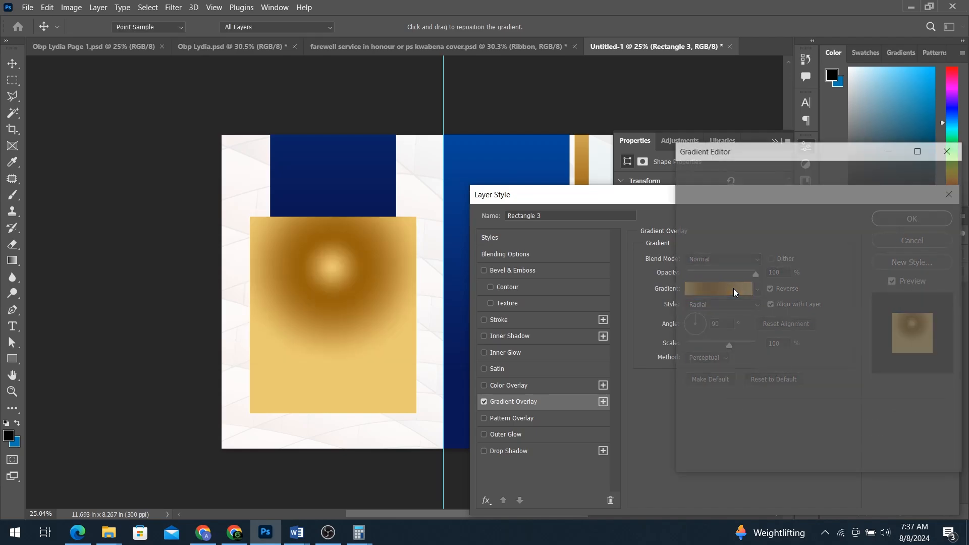
drag(888, 223, 889, 270)
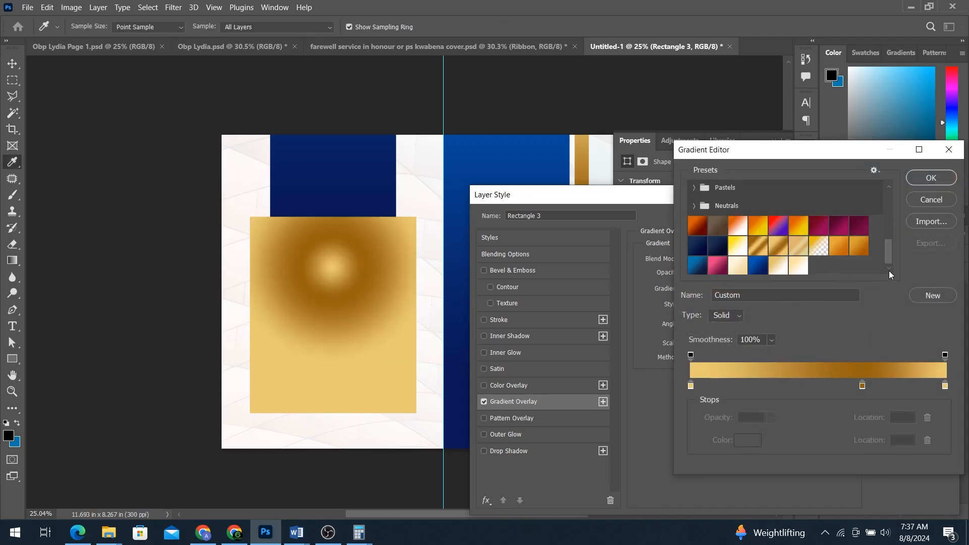
click(796, 266)
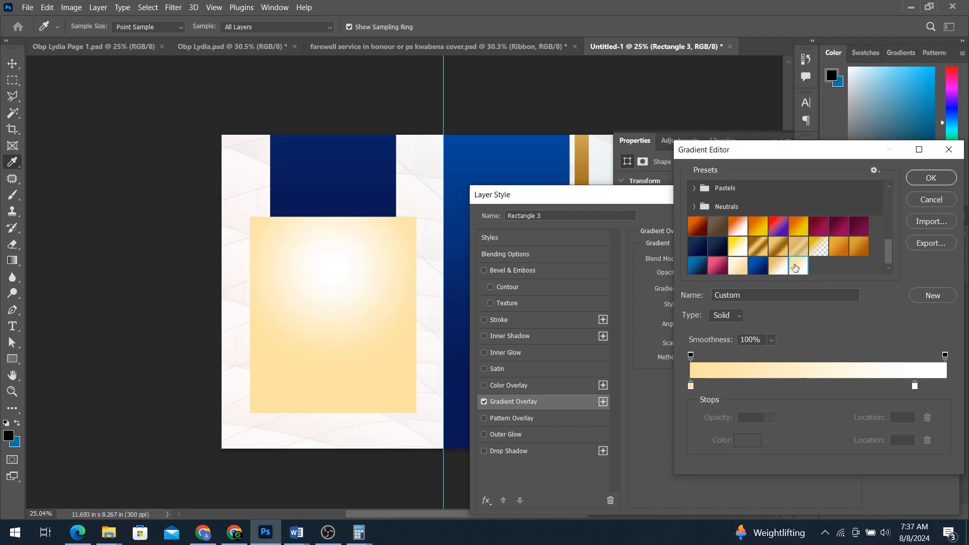
click(931, 177)
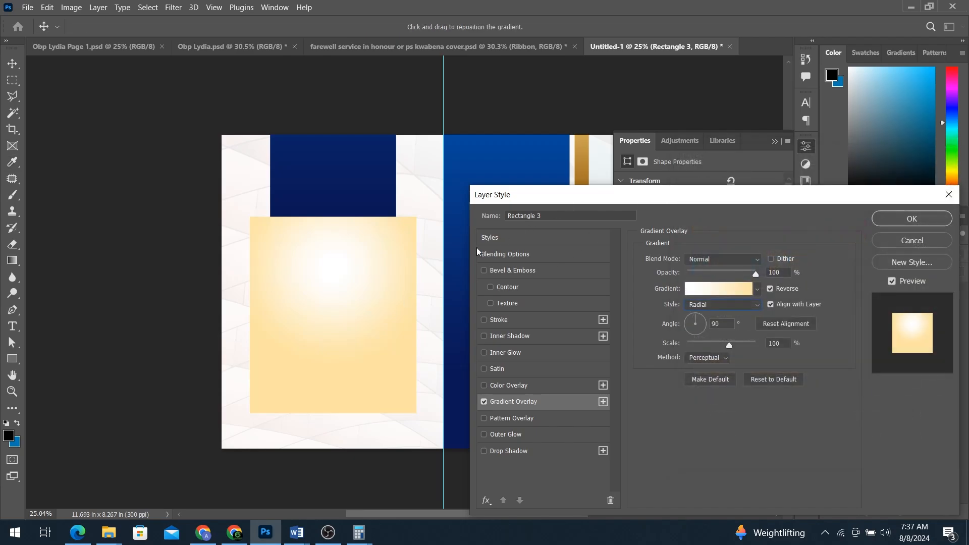
click(914, 222)
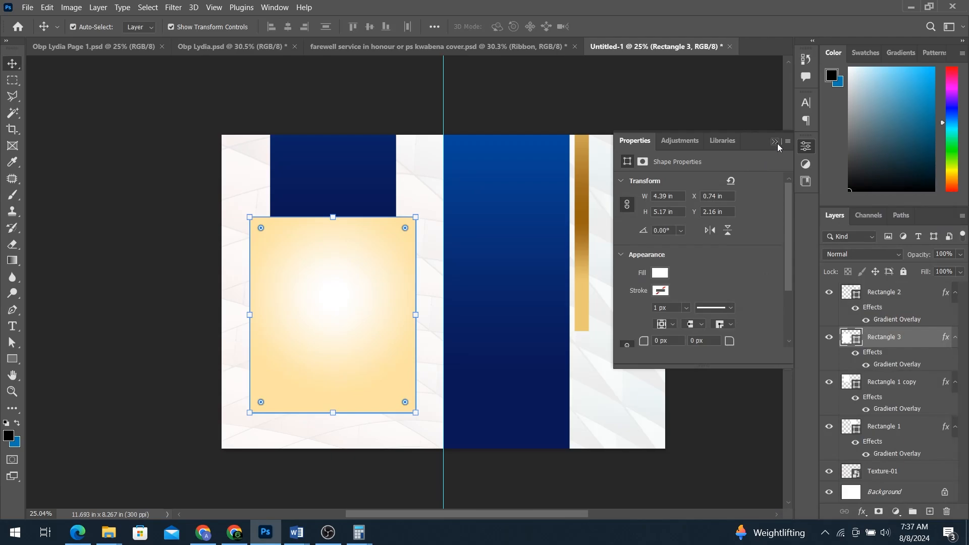
click(775, 143)
Step: Scale the cream box to about 90% (3.93 × 4.64 in) and raise it over the blue panel
click(764, 160)
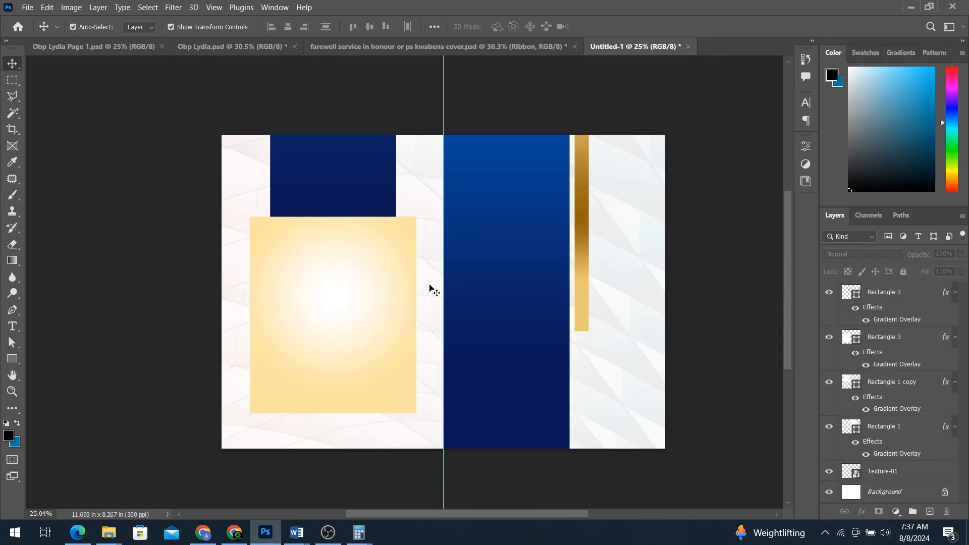
click(355, 306)
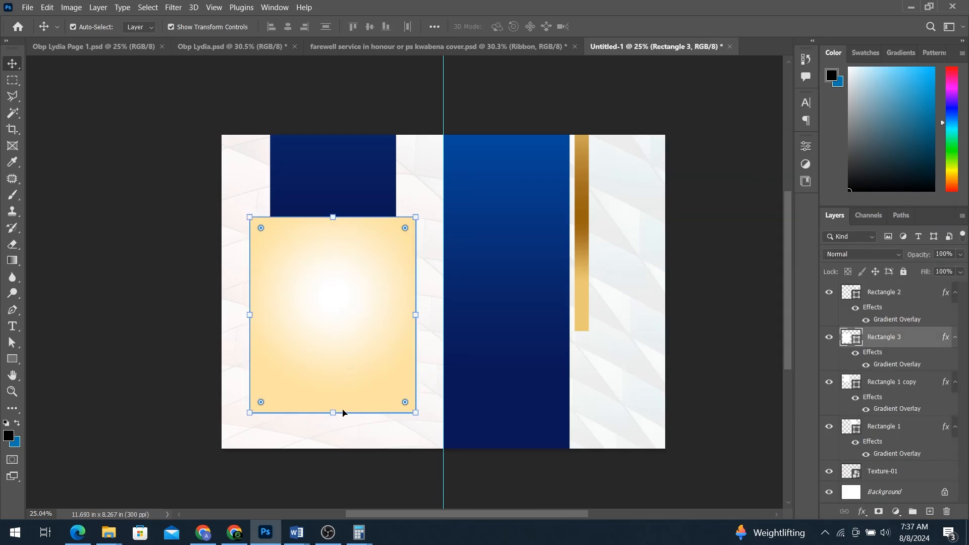
drag(332, 412, 333, 392)
key(Return)
drag(355, 246, 352, 232)
click(368, 117)
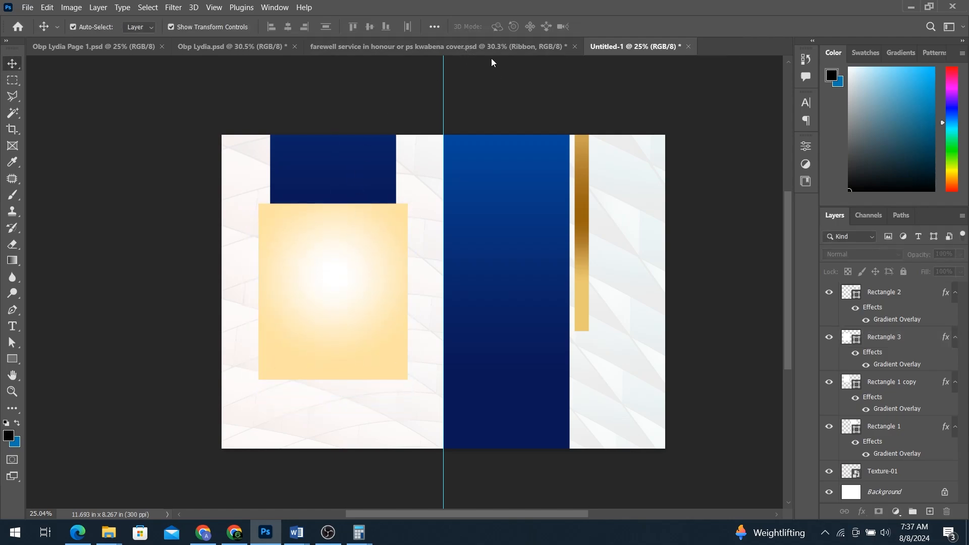
click(493, 50)
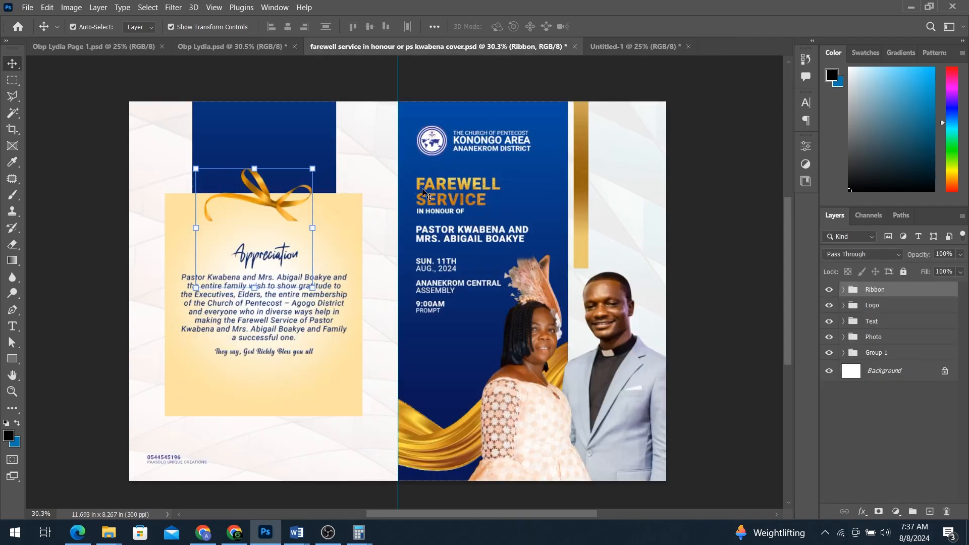
Step: Bring the couple photo into the brochure at the blue panel's lower right, then paste in the church logo
click(614, 47)
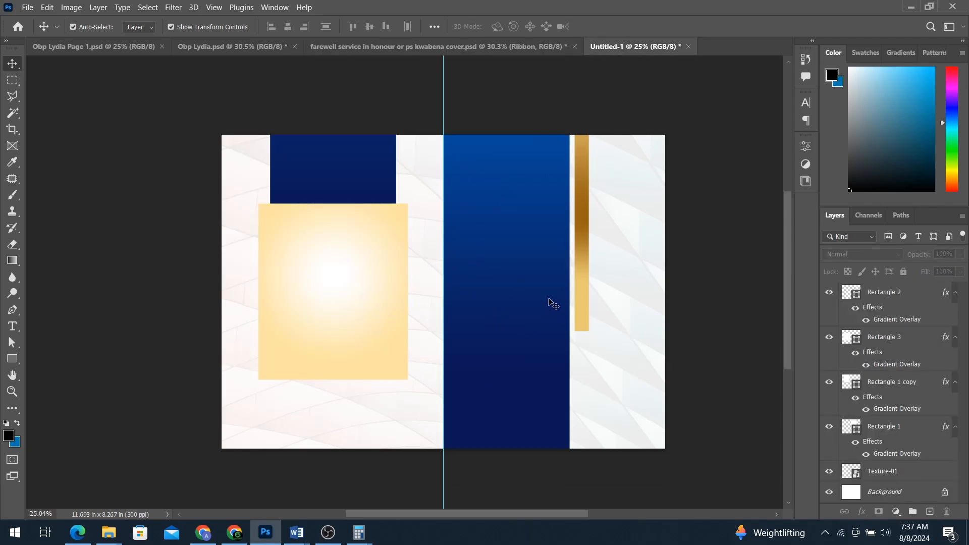
drag(549, 298, 619, 299)
drag(624, 360, 558, 348)
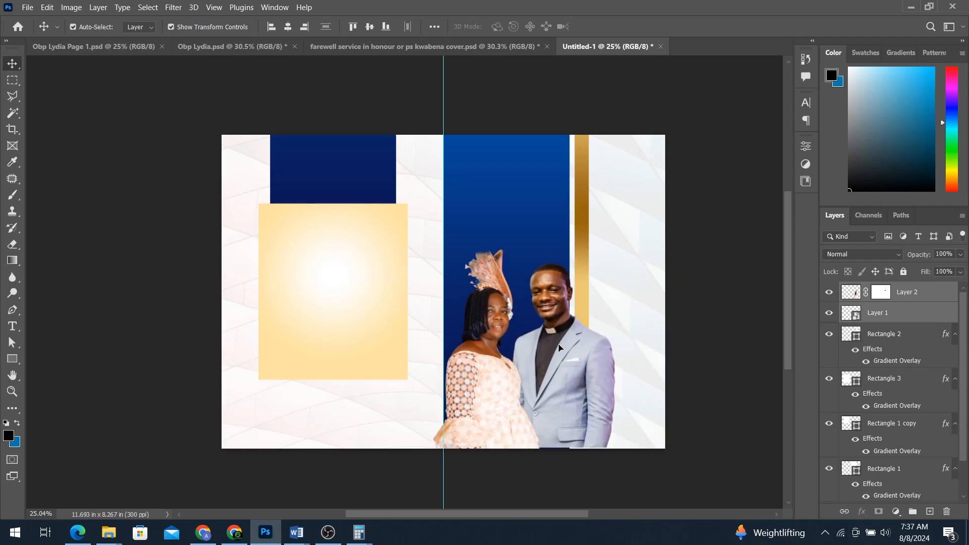
key(ctrl+z)
click(703, 322)
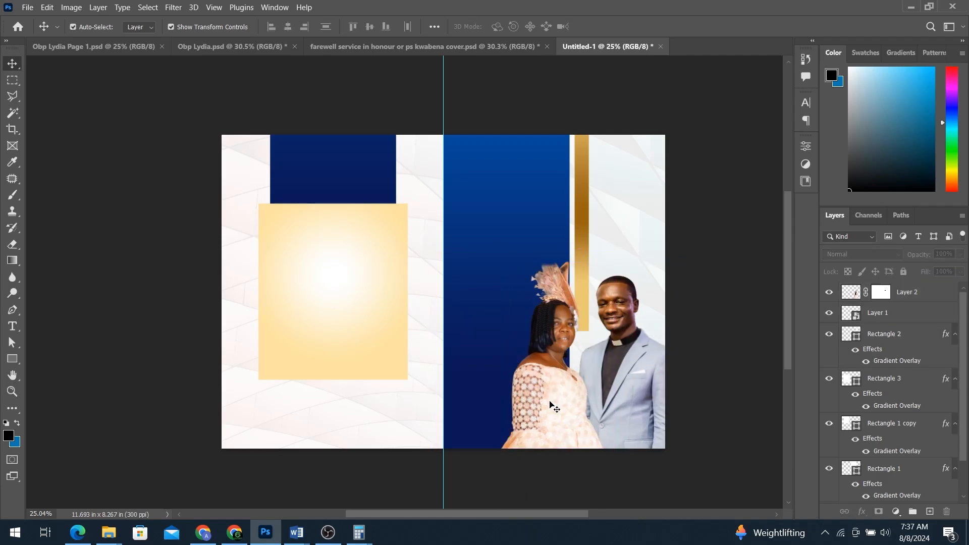
drag(550, 403, 464, 429)
key(ctrl+z)
drag(641, 389, 670, 325)
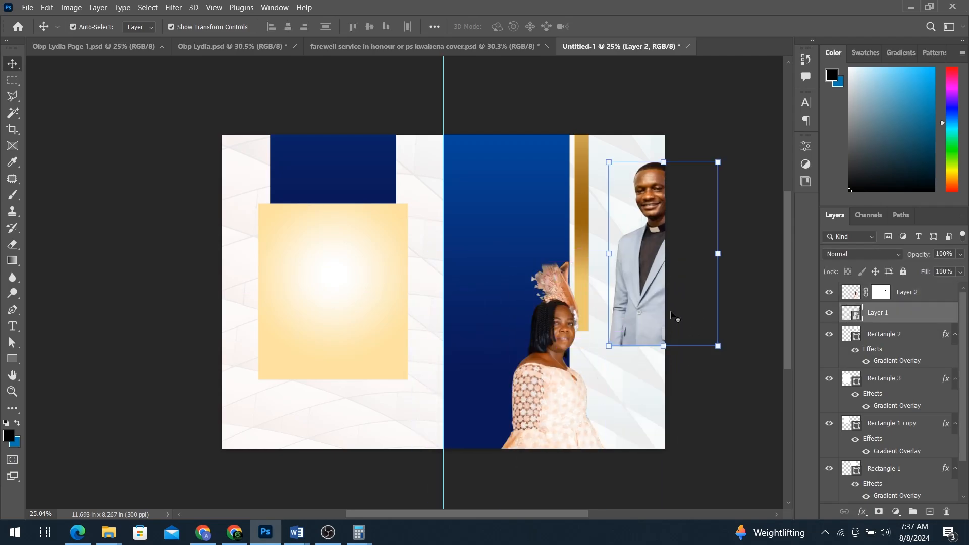
key(ctrl+z)
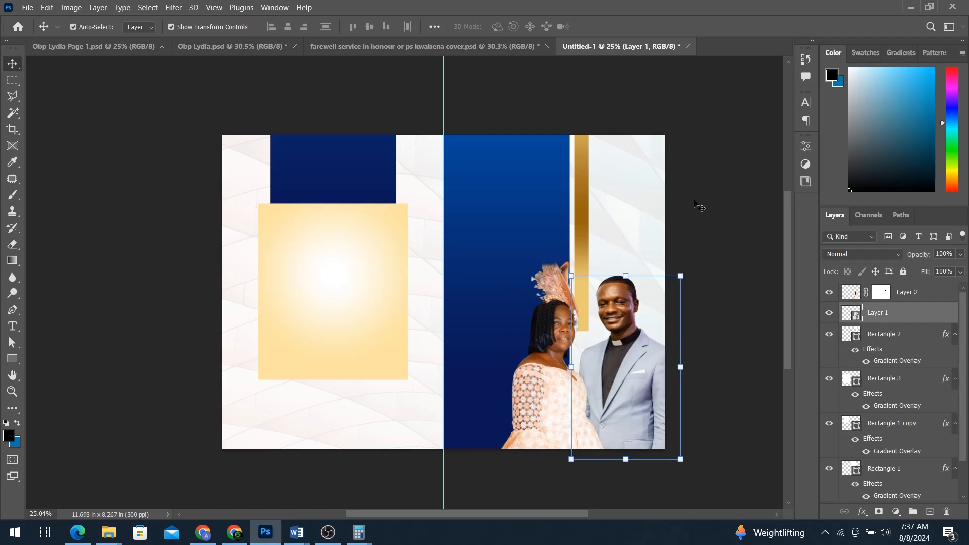
click(758, 221)
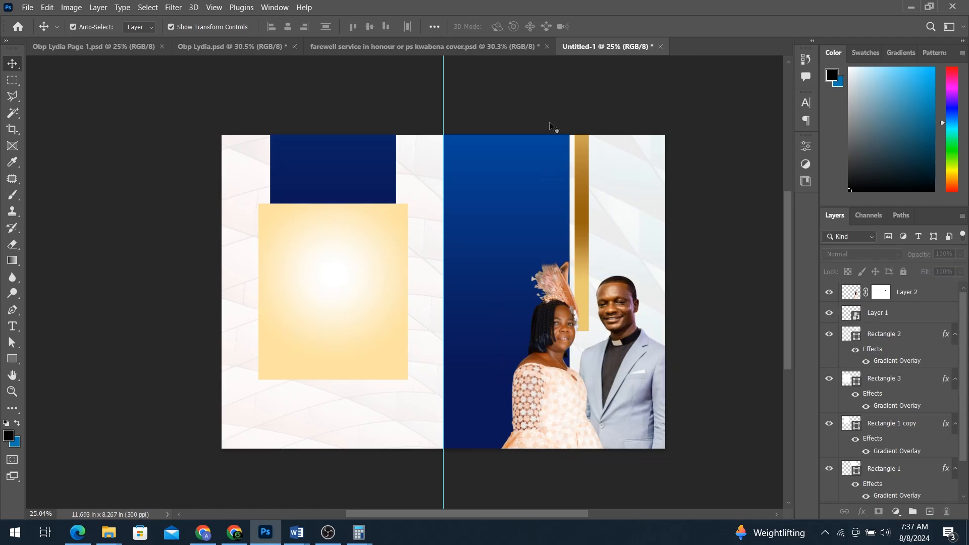
key(ctrl+v)
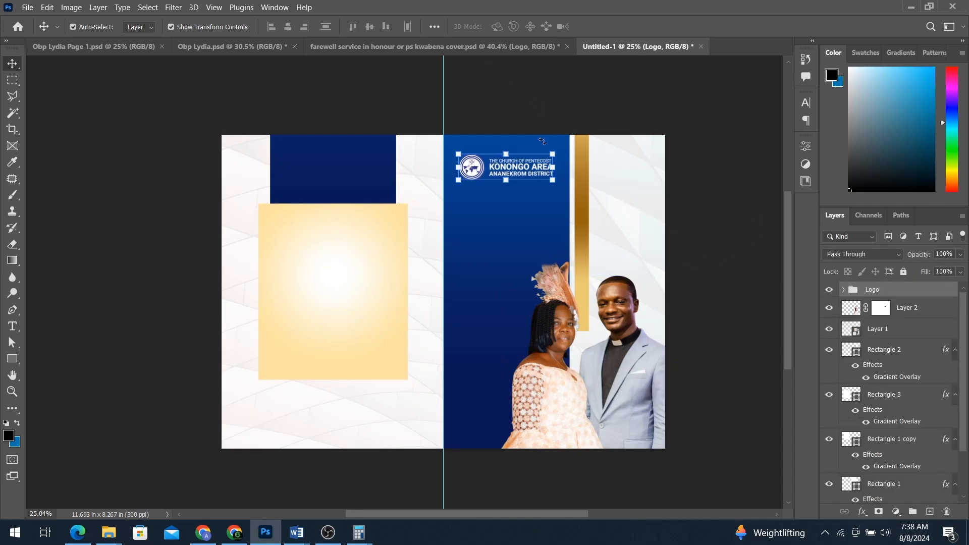
Step: Add a short test text line on the blue panel and select all of it
scroll(505, 160, up, 3)
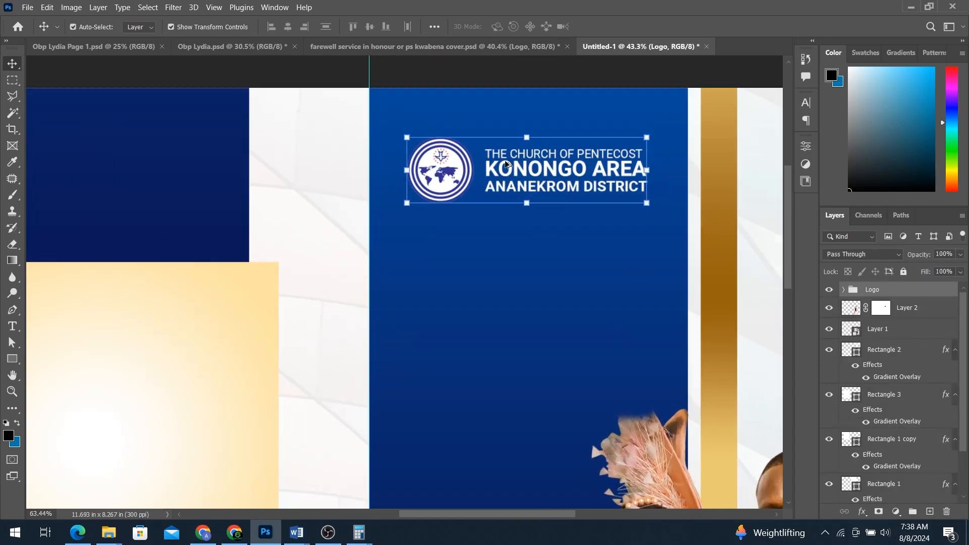
scroll(555, 131, down, 4)
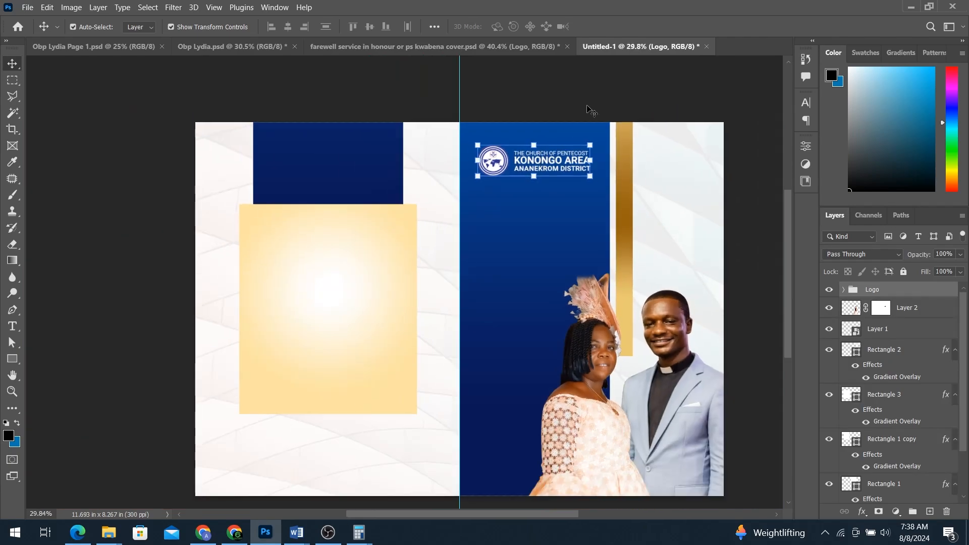
click(572, 114)
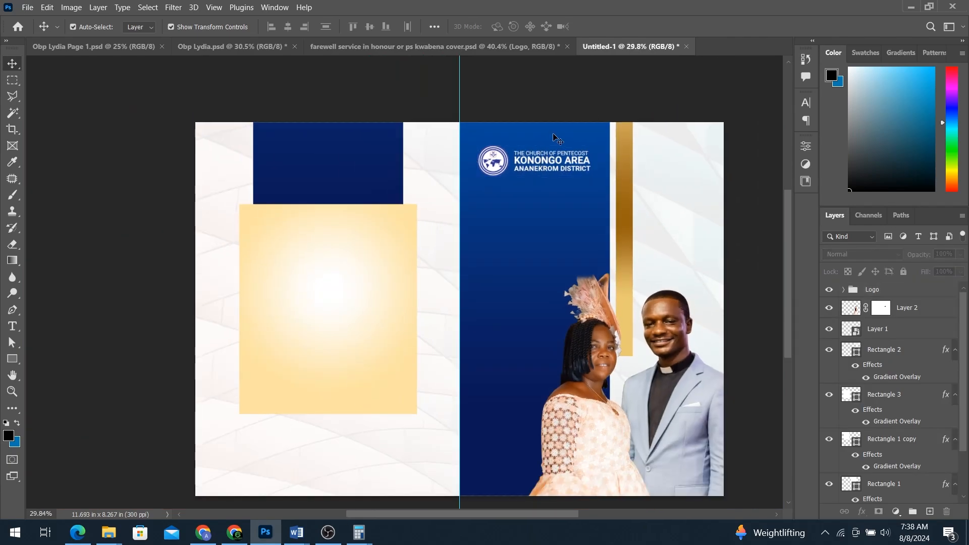
click(13, 326)
click(505, 227)
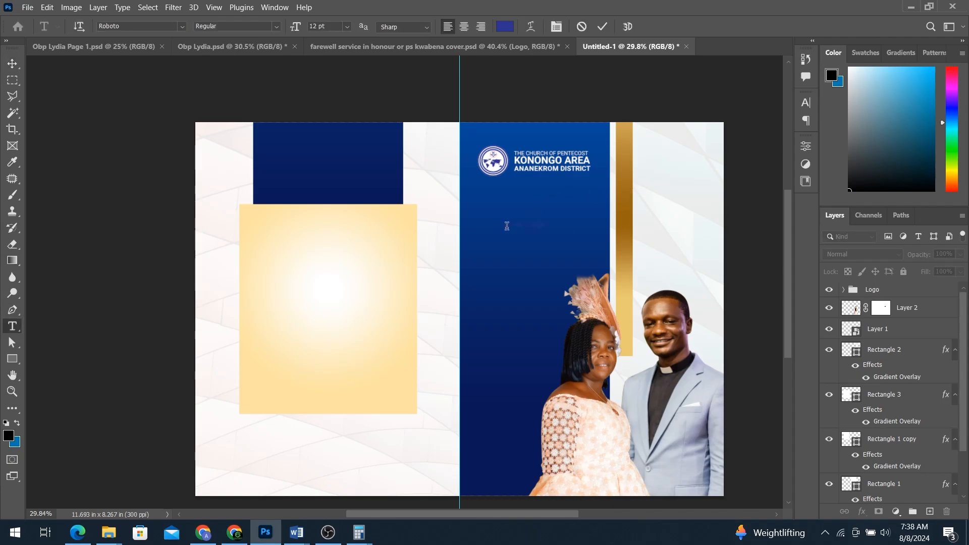
text(d)
key(ctrl+a)
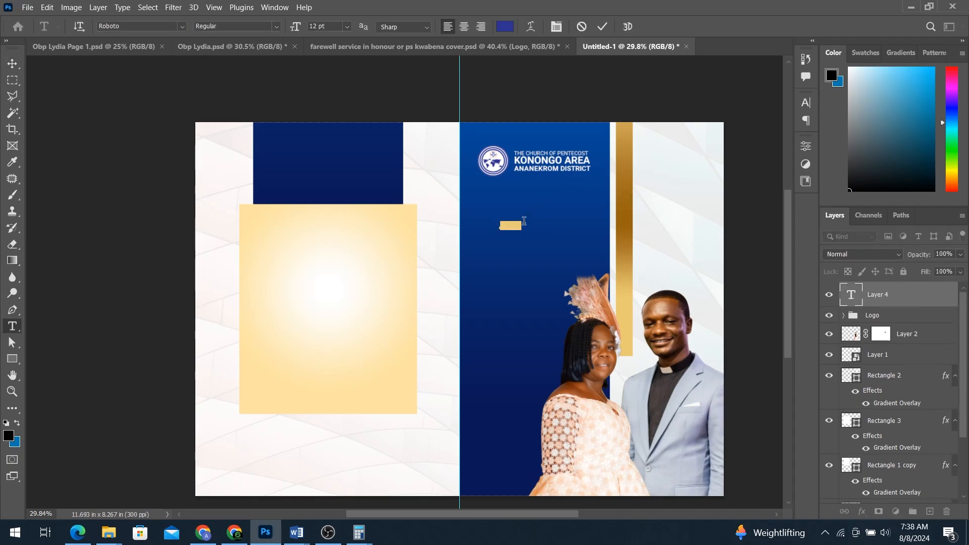
Step: Make the test text white (ffffff), then delete the throwaway sdfsd text layer
click(512, 28)
text(ffffff)
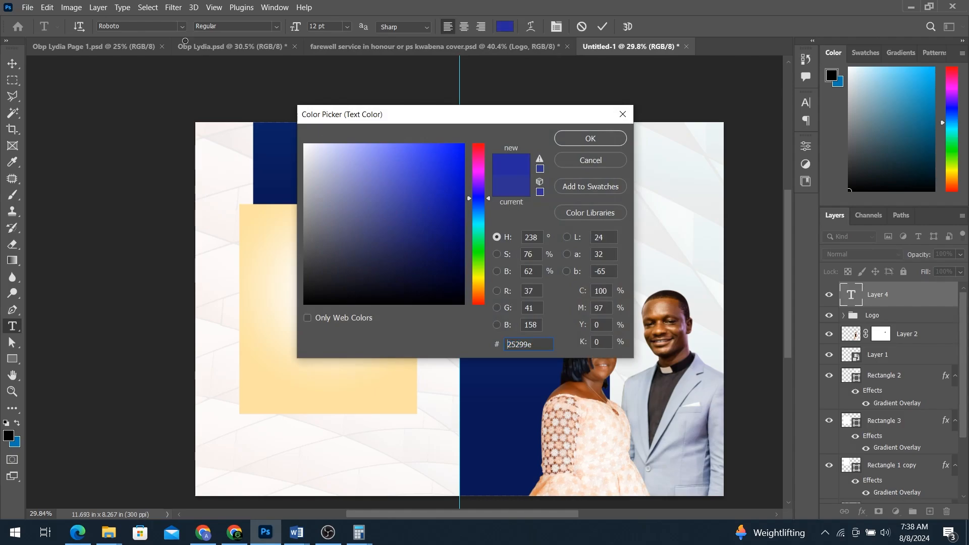
click(589, 138)
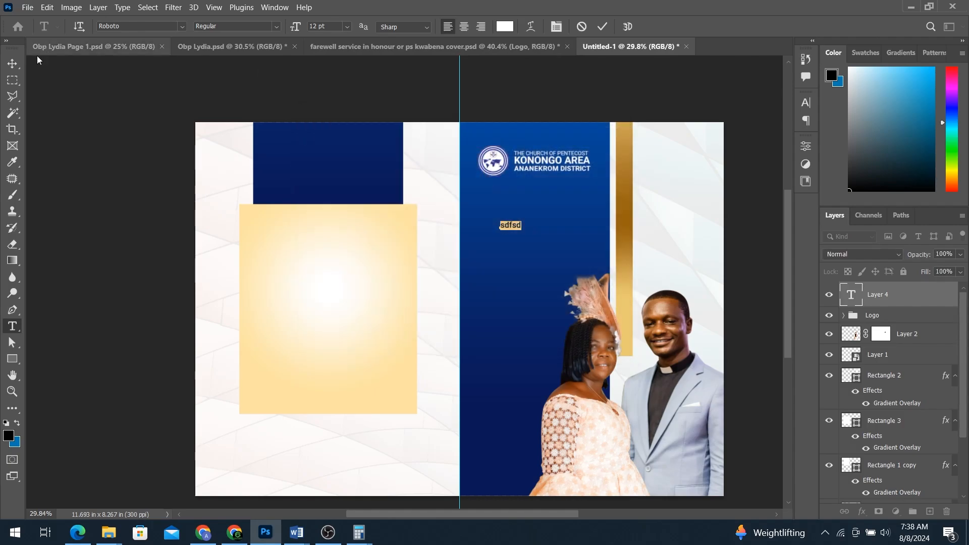
click(13, 65)
key(Delete)
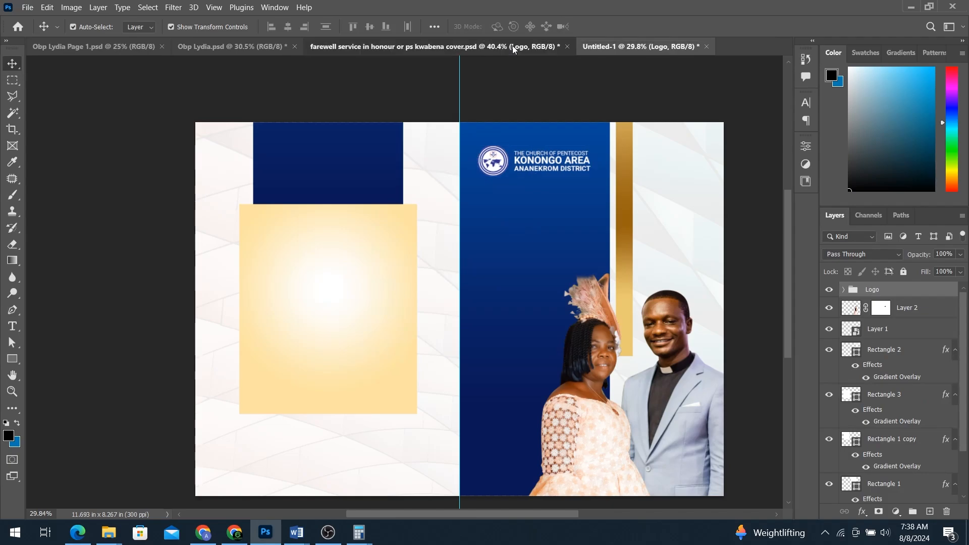
Step: Paste the farewell service text layers (title, honourees, date, venue, 9:00AM time) onto the blue panel
key(ctrl+v)
scroll(552, 270, up, 2)
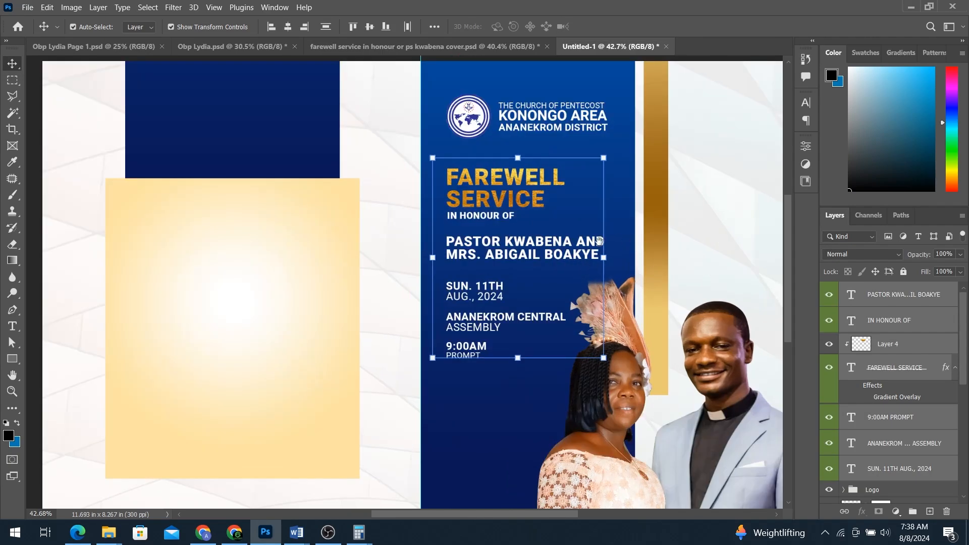
scroll(547, 271, down, 3)
scroll(544, 270, up, 3)
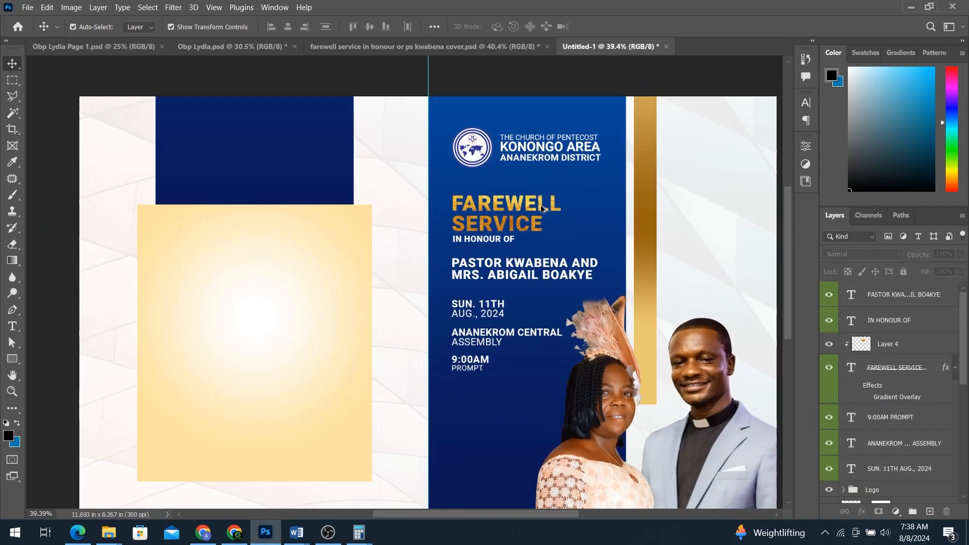
Step: Release the gold texture layer's clip and reposition the texture over the FAREWELL SERVICE title
click(893, 348)
alt+click(883, 356)
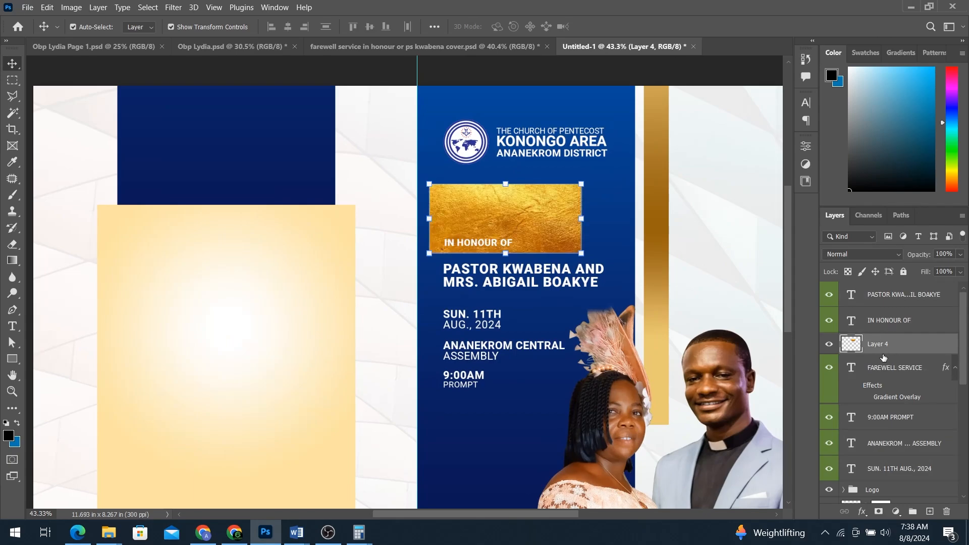
scroll(541, 217, up, 2)
drag(541, 217, 314, 237)
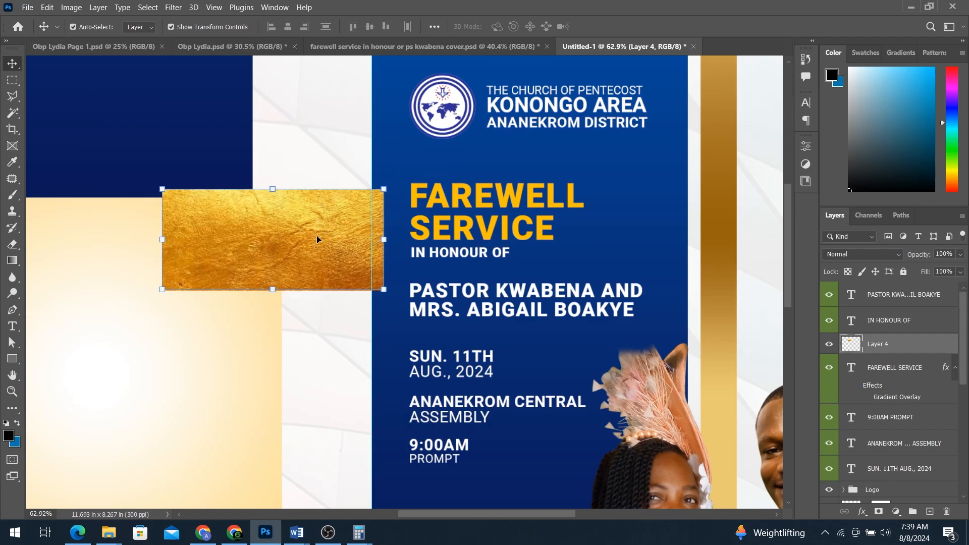
key(ctrl)
drag(318, 240, 545, 217)
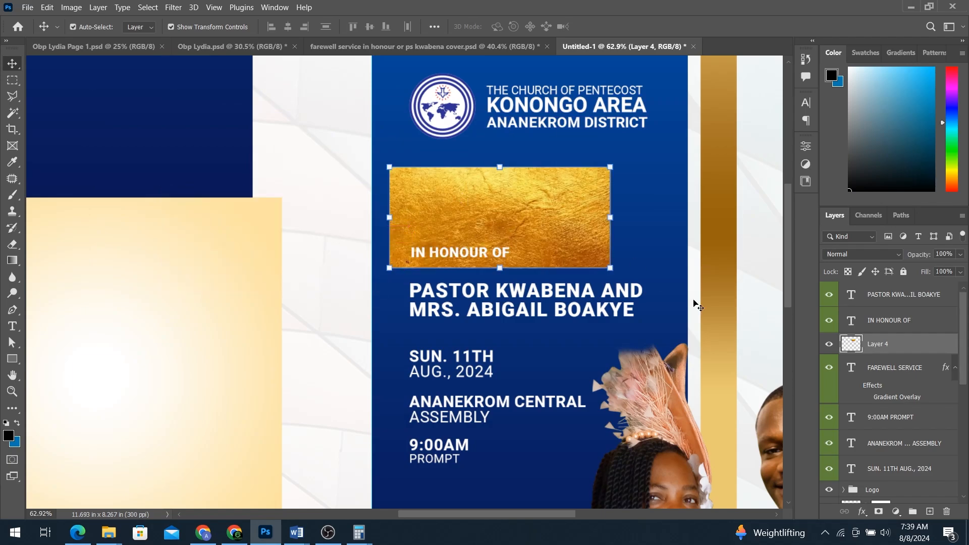
Step: Clip the gold texture layer (Layer 4) into the FAREWELL SERVICE letters with Create Clipping Mask
click(888, 368)
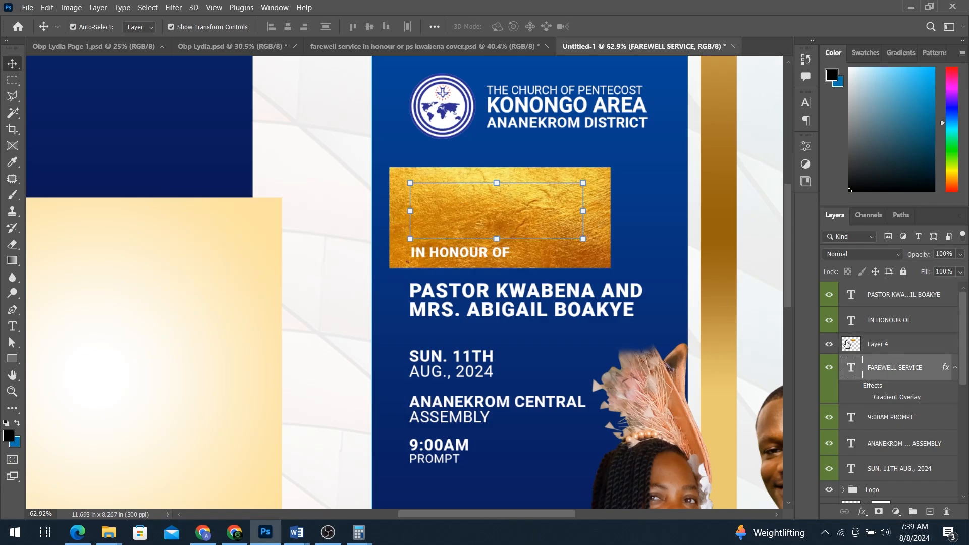
click(829, 343)
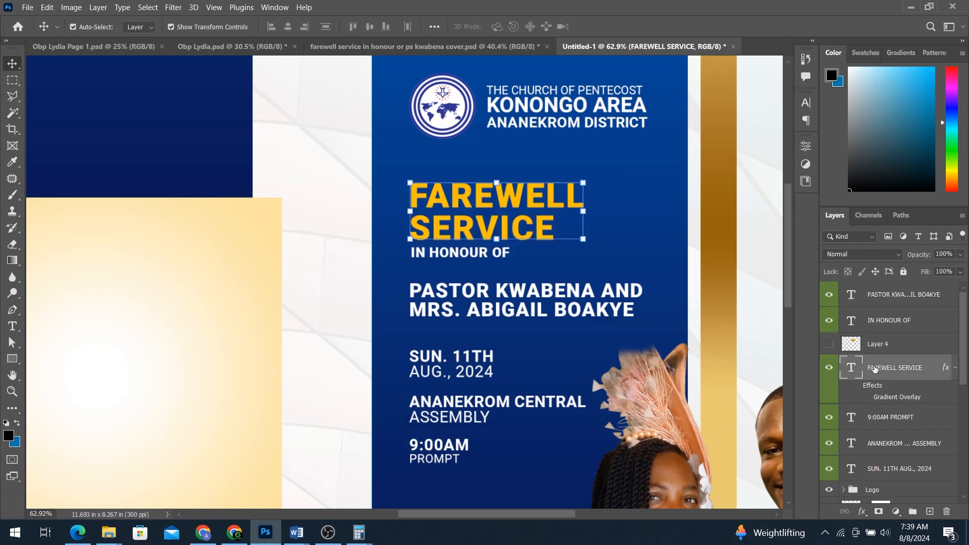
click(829, 344)
click(911, 351)
right_click(910, 350)
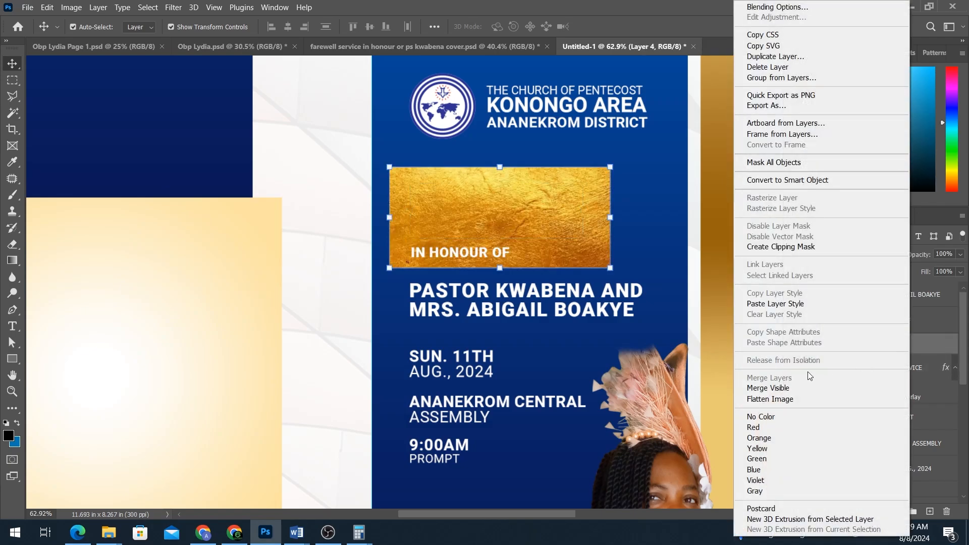
click(781, 247)
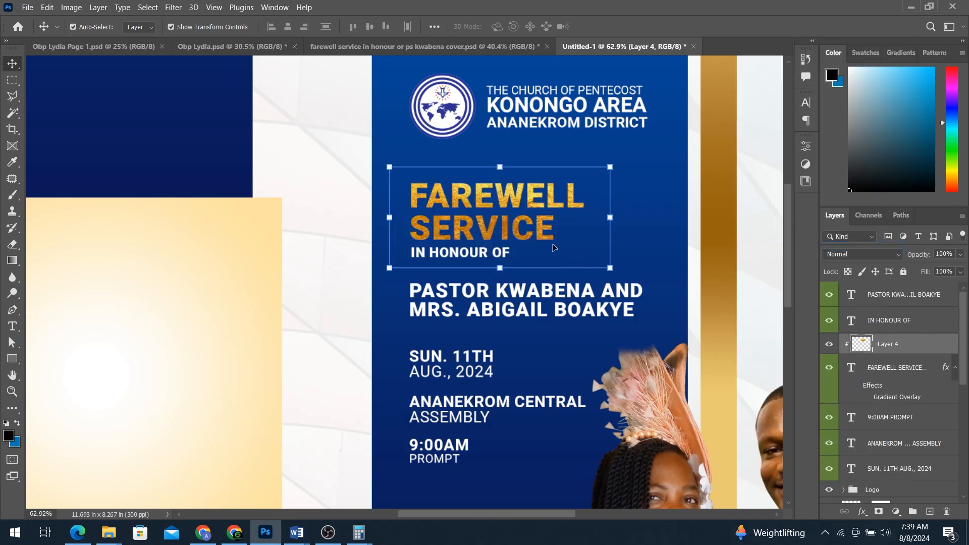
scroll(546, 234, down, 3)
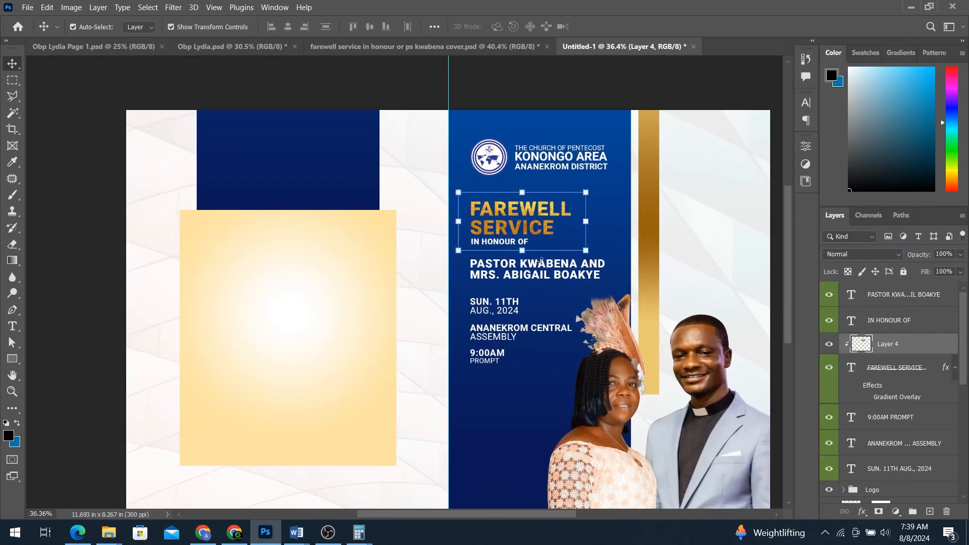
scroll(384, 265, down, 2)
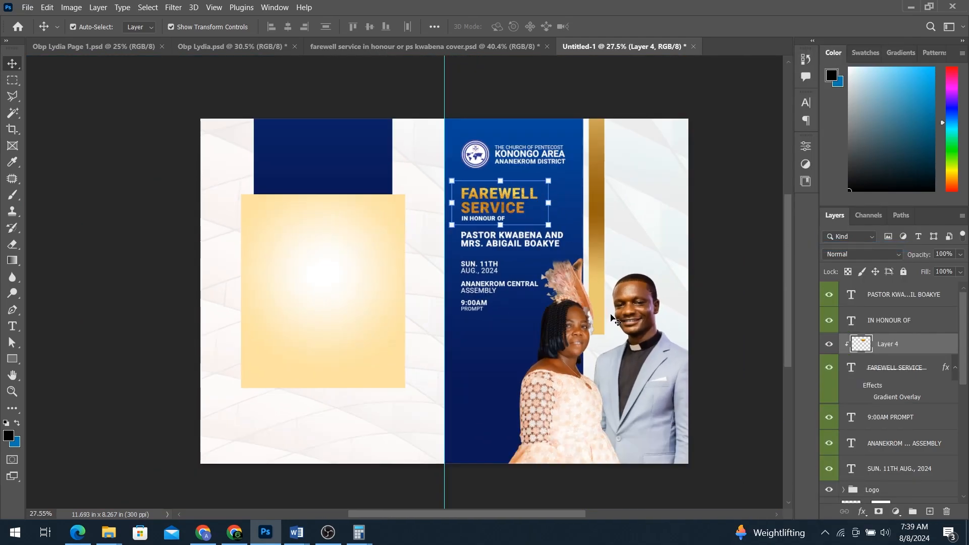
Step: Paste the Appreciation text layers, then widen the cream box and lower its top edge
scroll(429, 301, up, 1)
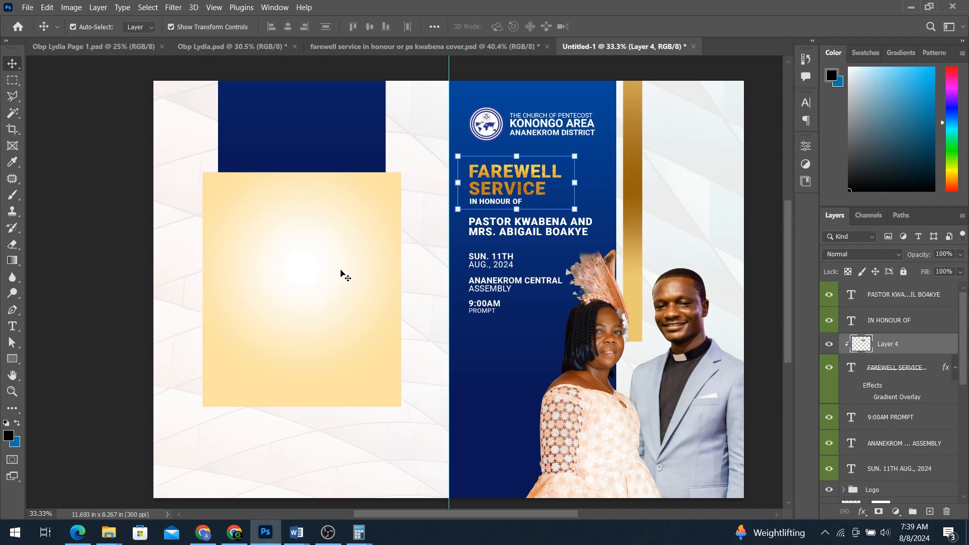
key(ctrl+v)
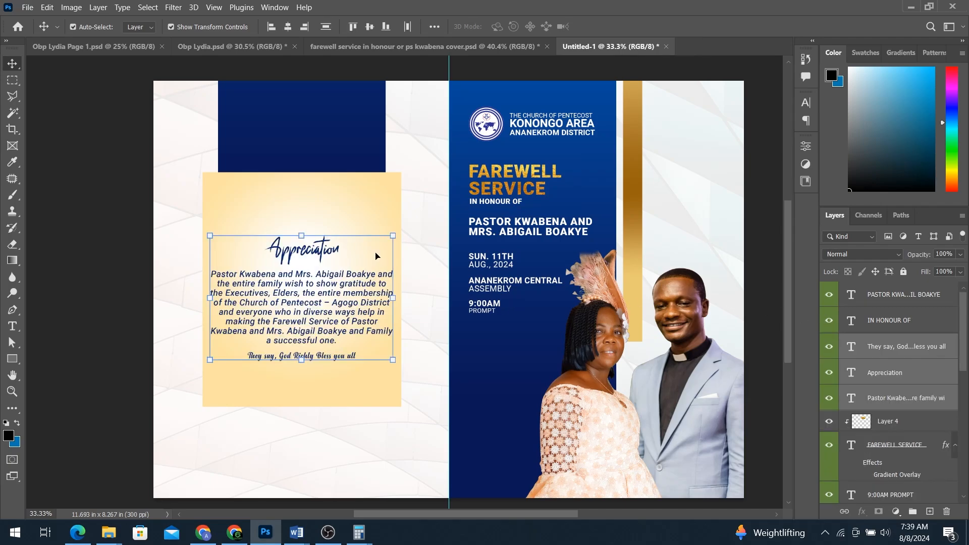
click(344, 201)
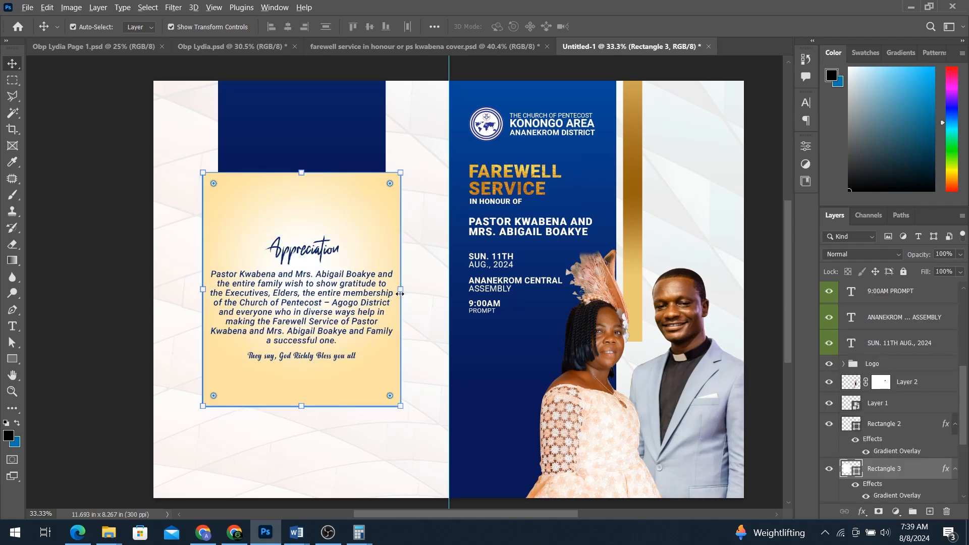
drag(400, 293, 407, 293)
drag(303, 172, 301, 194)
key(Return)
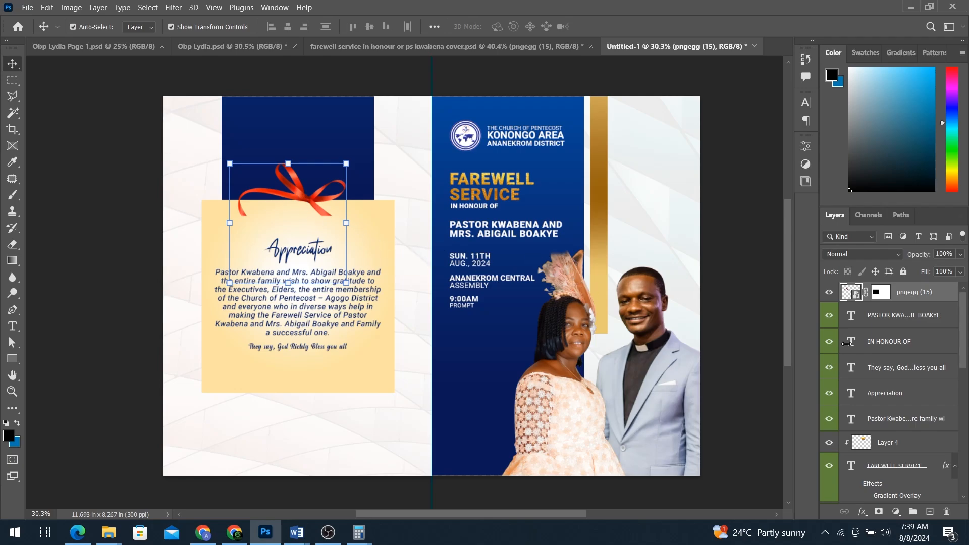
Step: Add a Hue/Saturation adjustment clipped to the ribbon (pngegg (15)) with Hue at +31 for gold
click(896, 511)
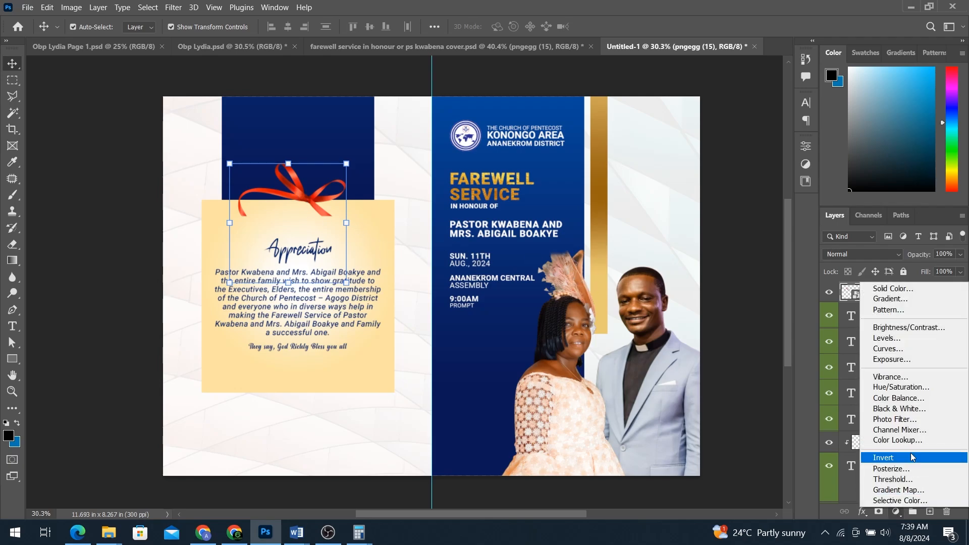
click(911, 392)
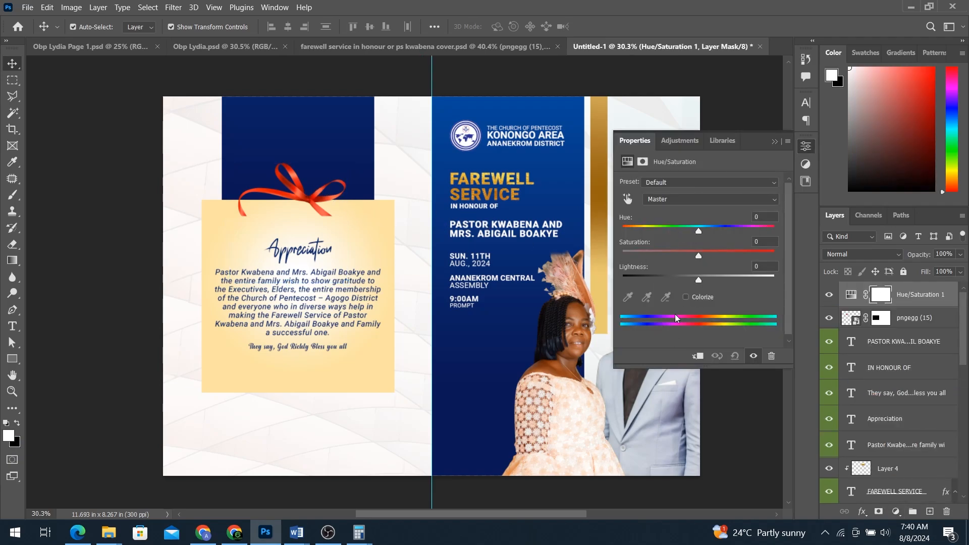
click(698, 356)
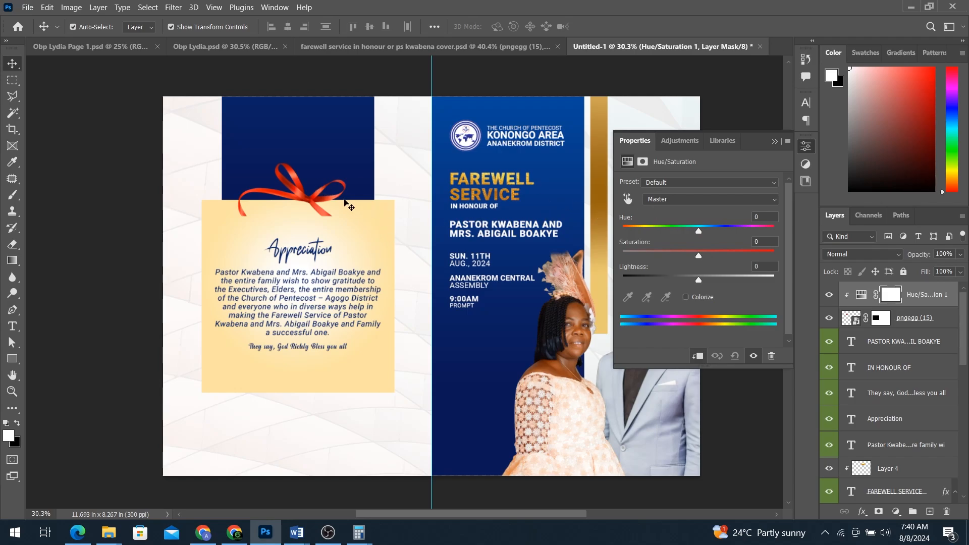
click(829, 318)
click(829, 318)
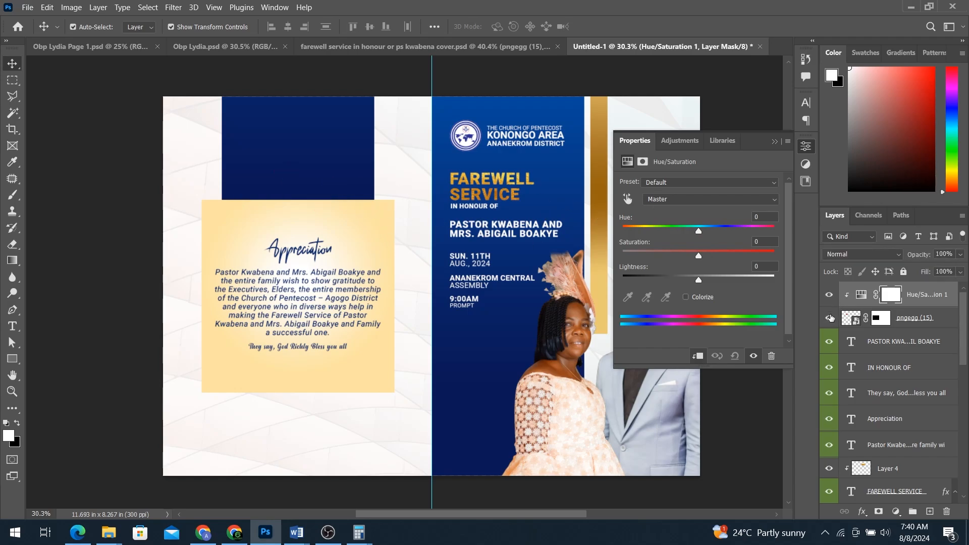
drag(702, 231, 721, 246)
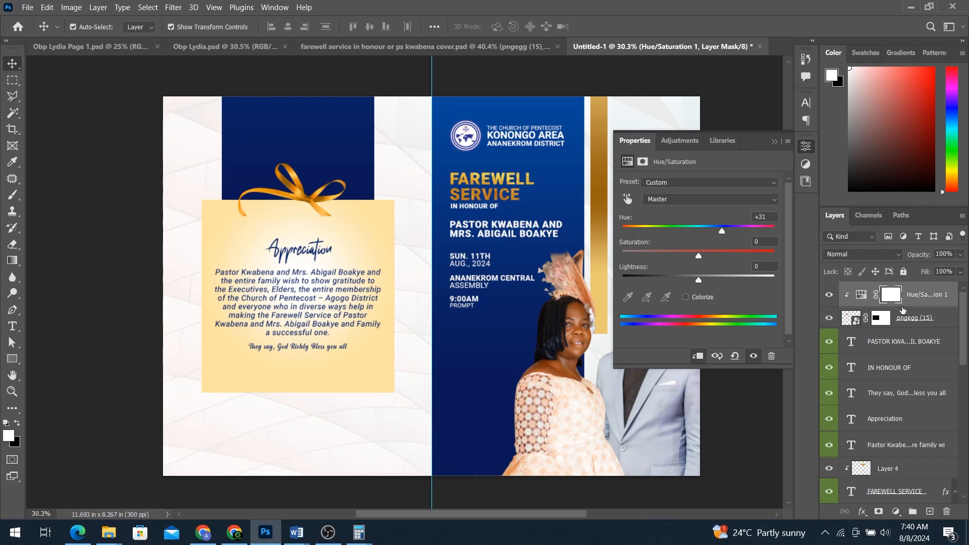
click(830, 296)
click(830, 295)
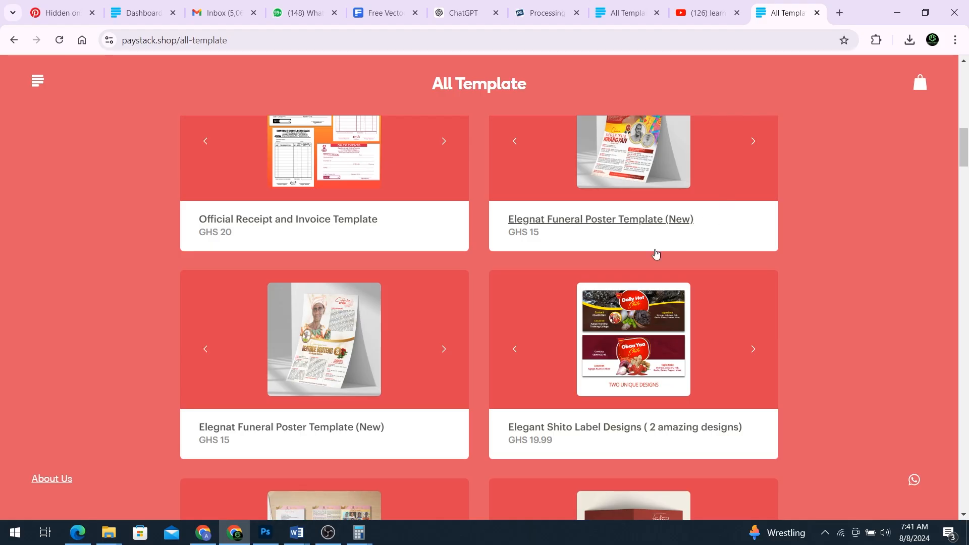
scroll(630, 253, down, 10)
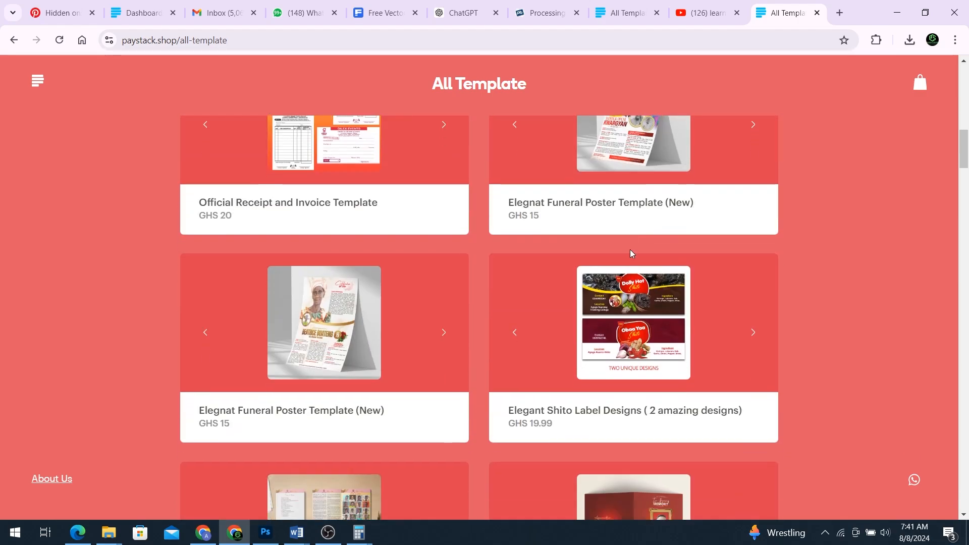
scroll(630, 254, down, 7)
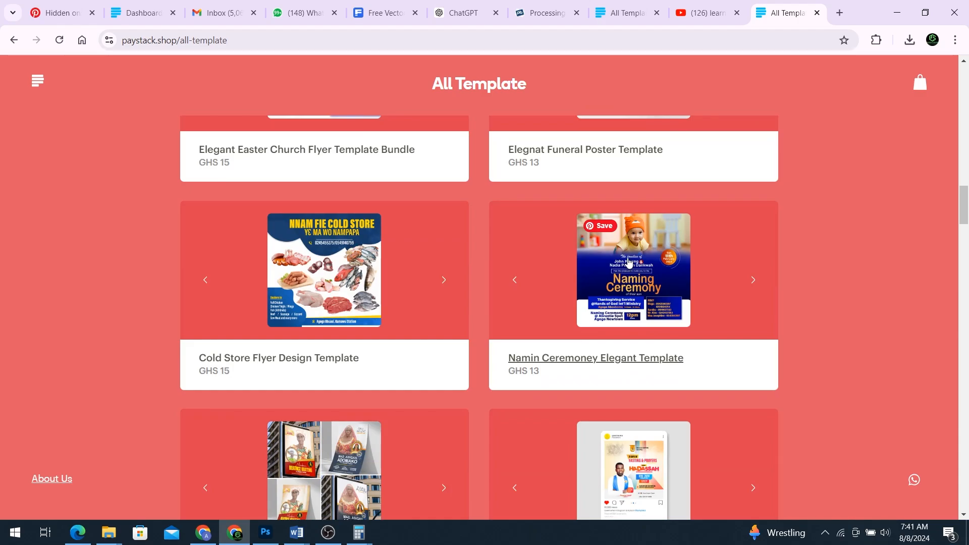
click(897, 13)
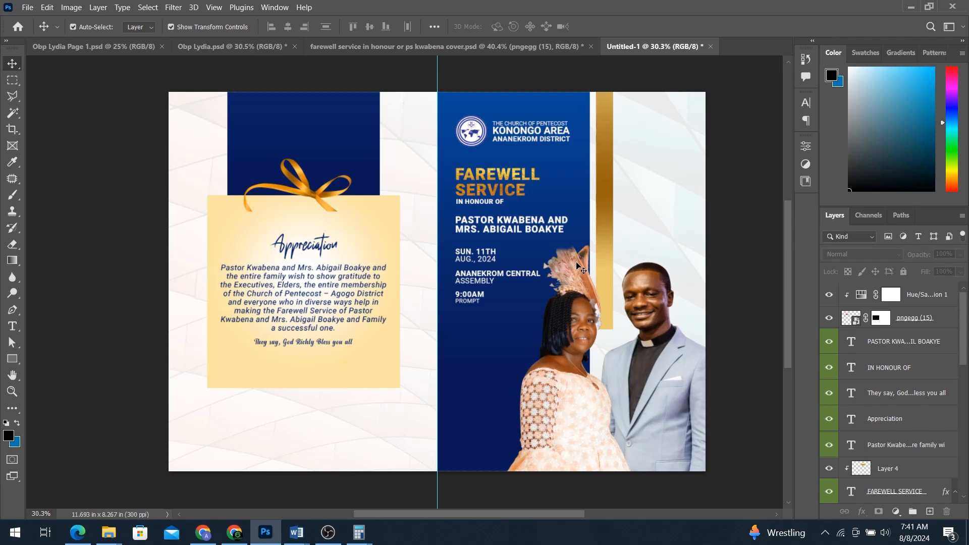